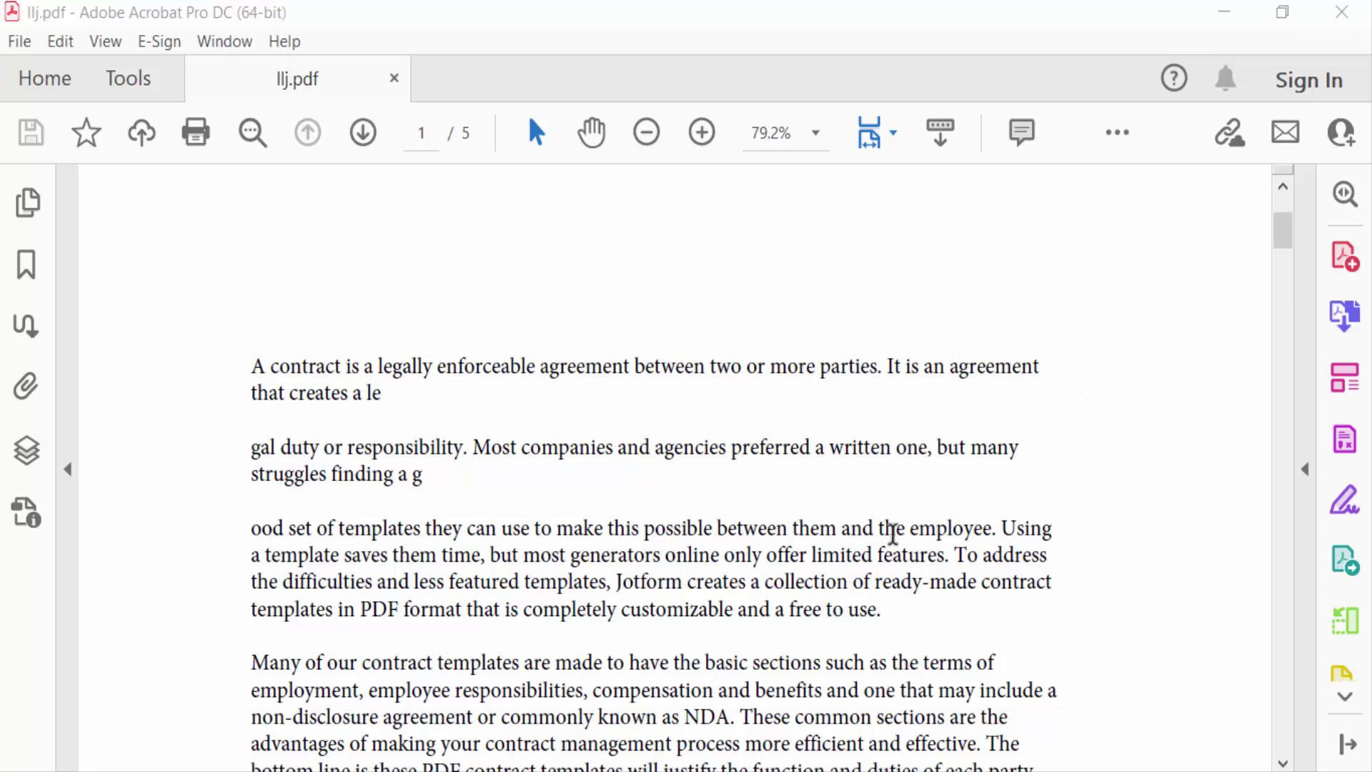
# Step: Open Preferences on the Signatures category and its Identities & Trusted Certificates settings
pyautogui.scroll(-10, 879, 546)
pyautogui.scroll(-5, 868, 577)
pyautogui.scroll(8, 829, 600)
pyautogui.scroll(10, 615, 611)
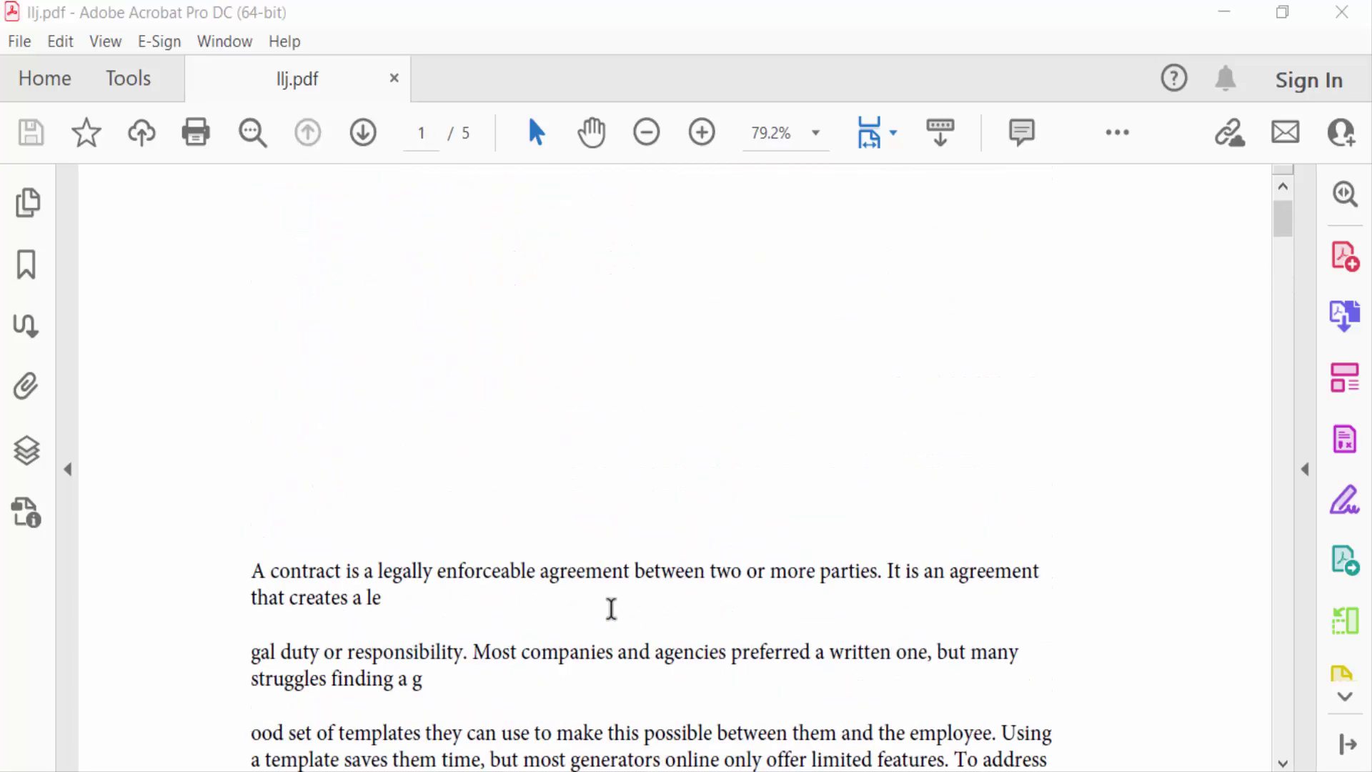
pyautogui.scroll(-3, 608, 610)
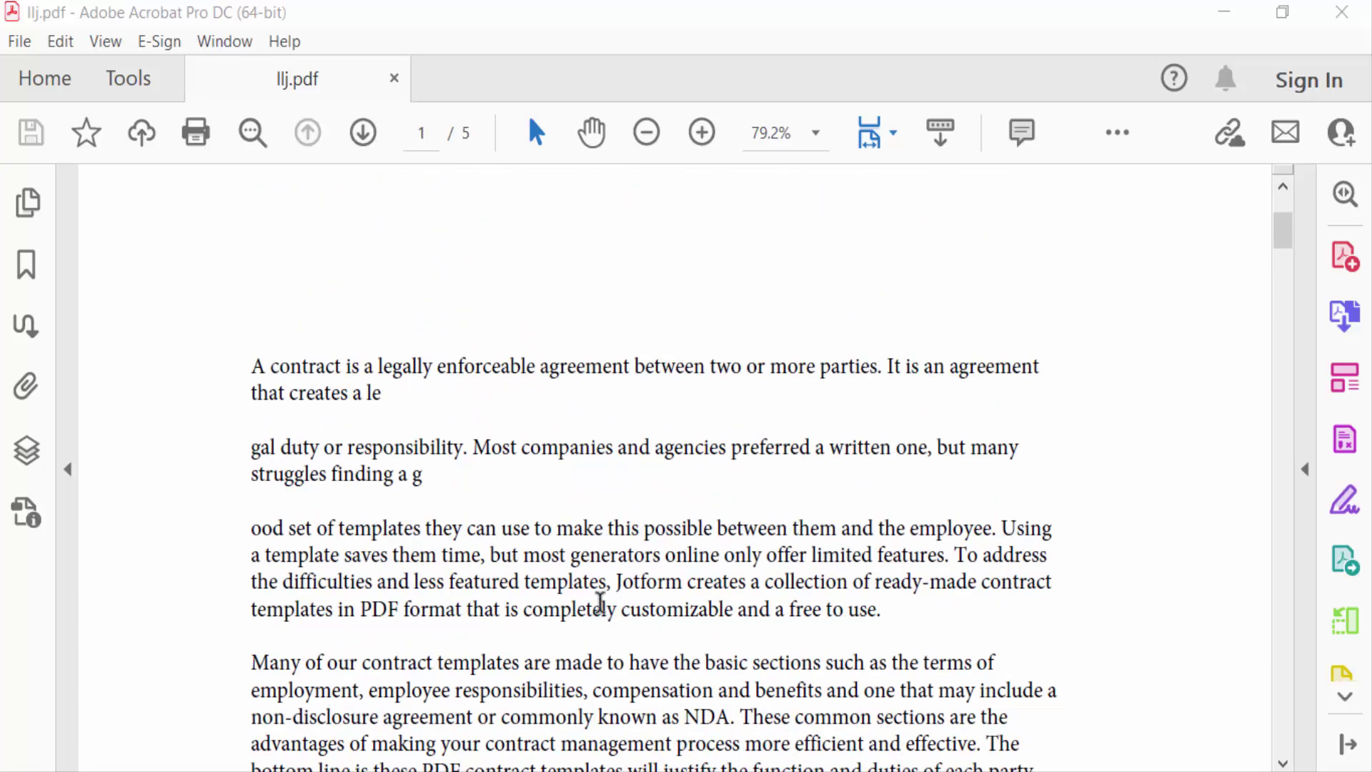
pyautogui.click(66, 46)
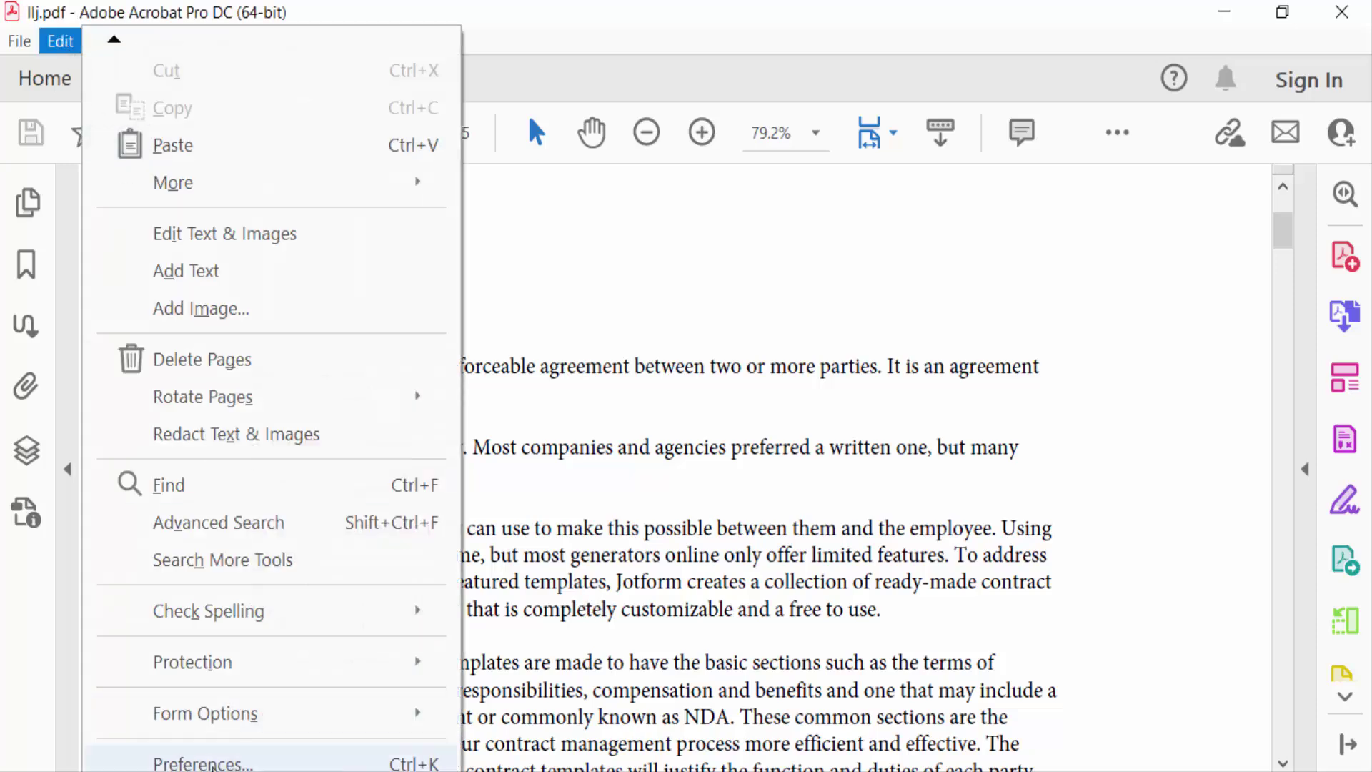
pyautogui.click(203, 764)
pyautogui.moveTo(1349, 414); pyautogui.dragTo(1353, 565)
pyautogui.click(100, 651)
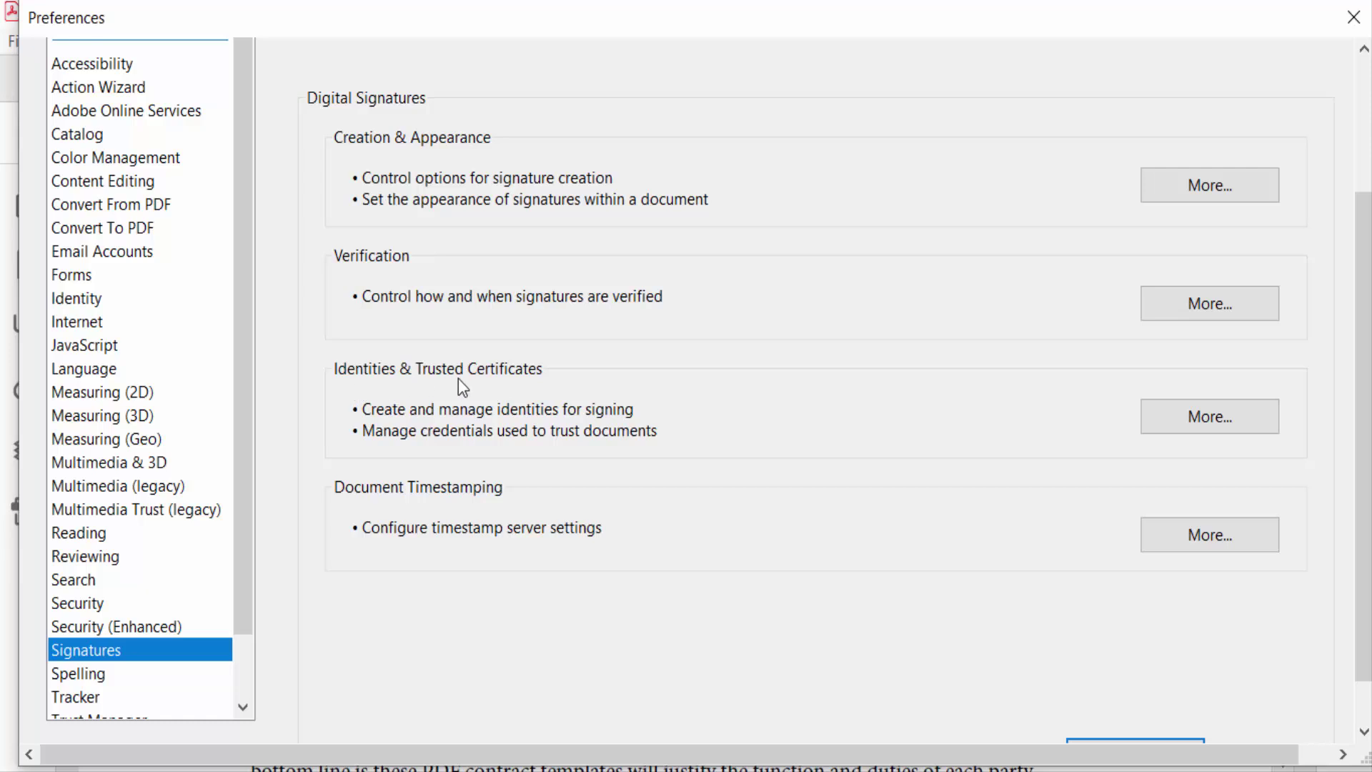
pyautogui.click(1200, 413)
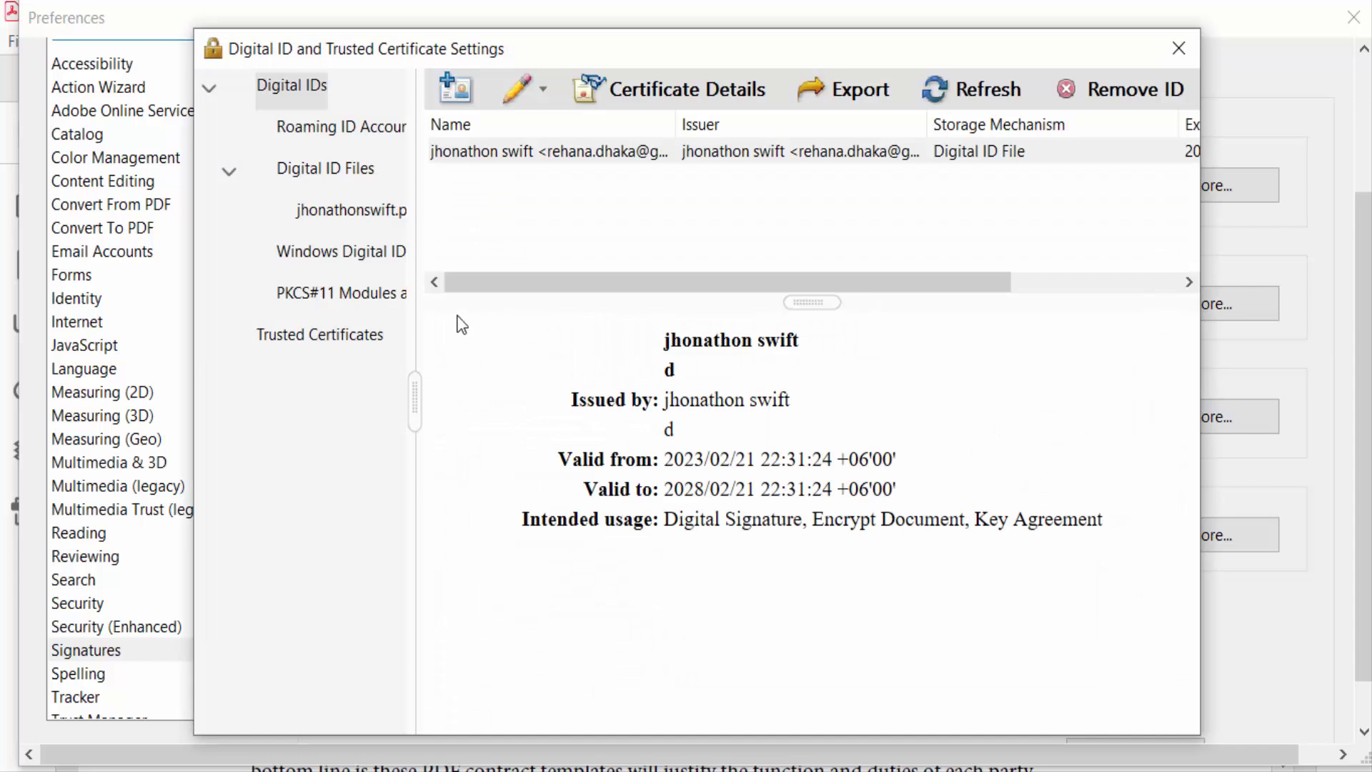
# Step: Start a brand-new digital ID stored as a PKCS#12 file
pyautogui.click(452, 90)
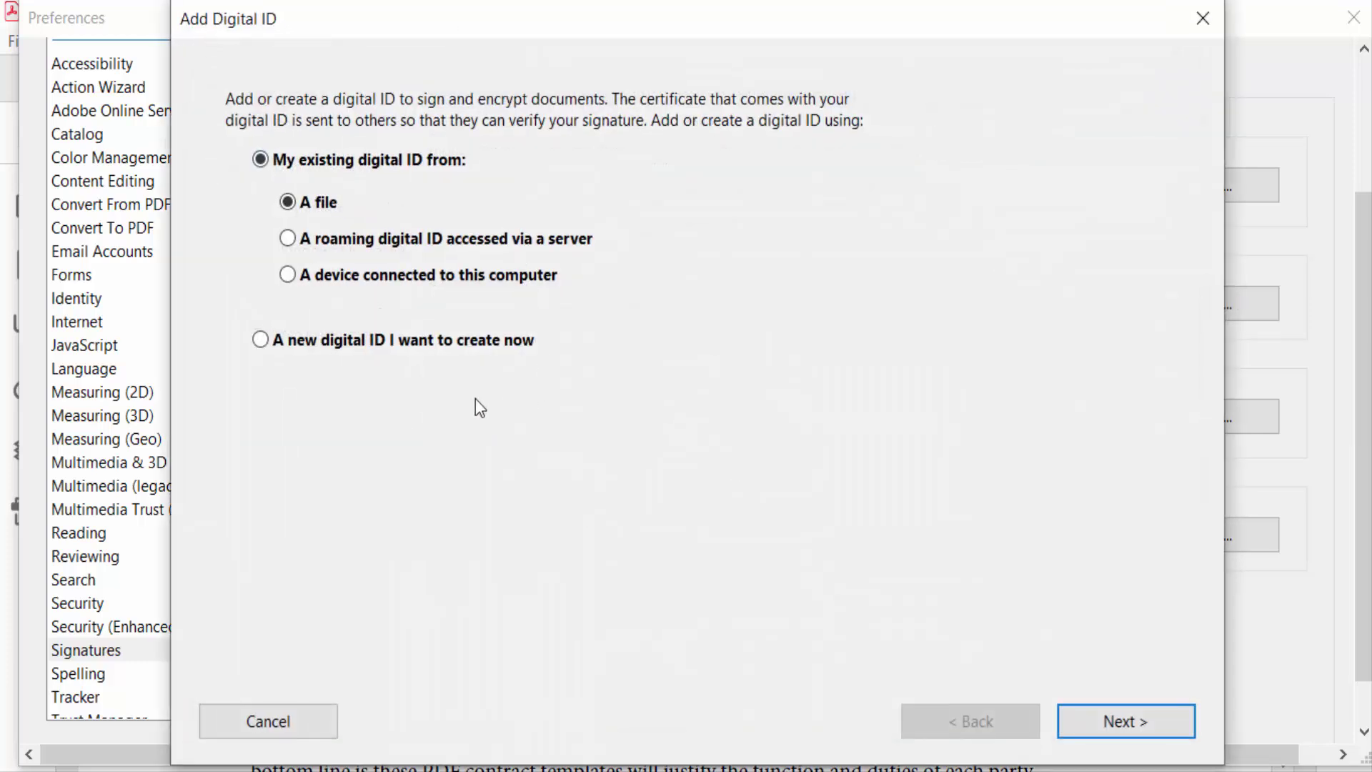
pyautogui.click(278, 349)
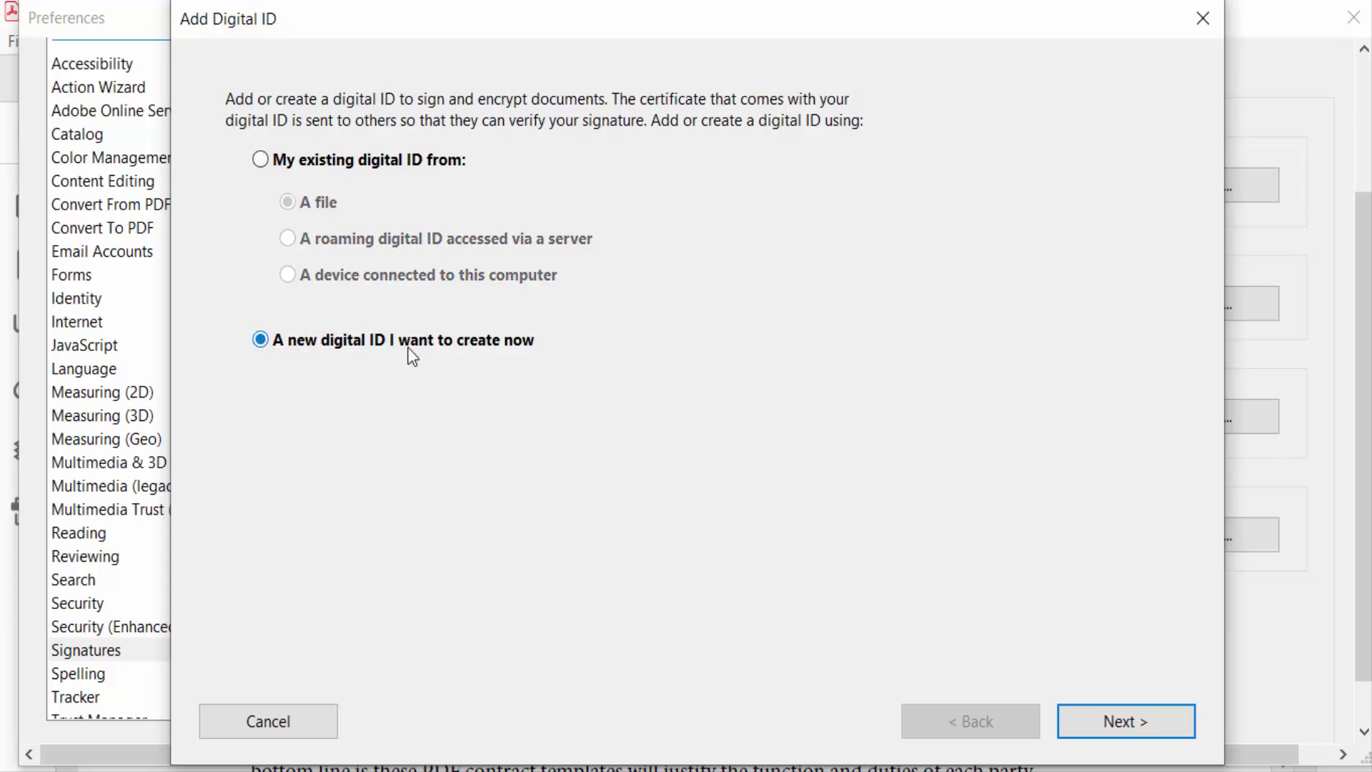
pyautogui.click(1125, 723)
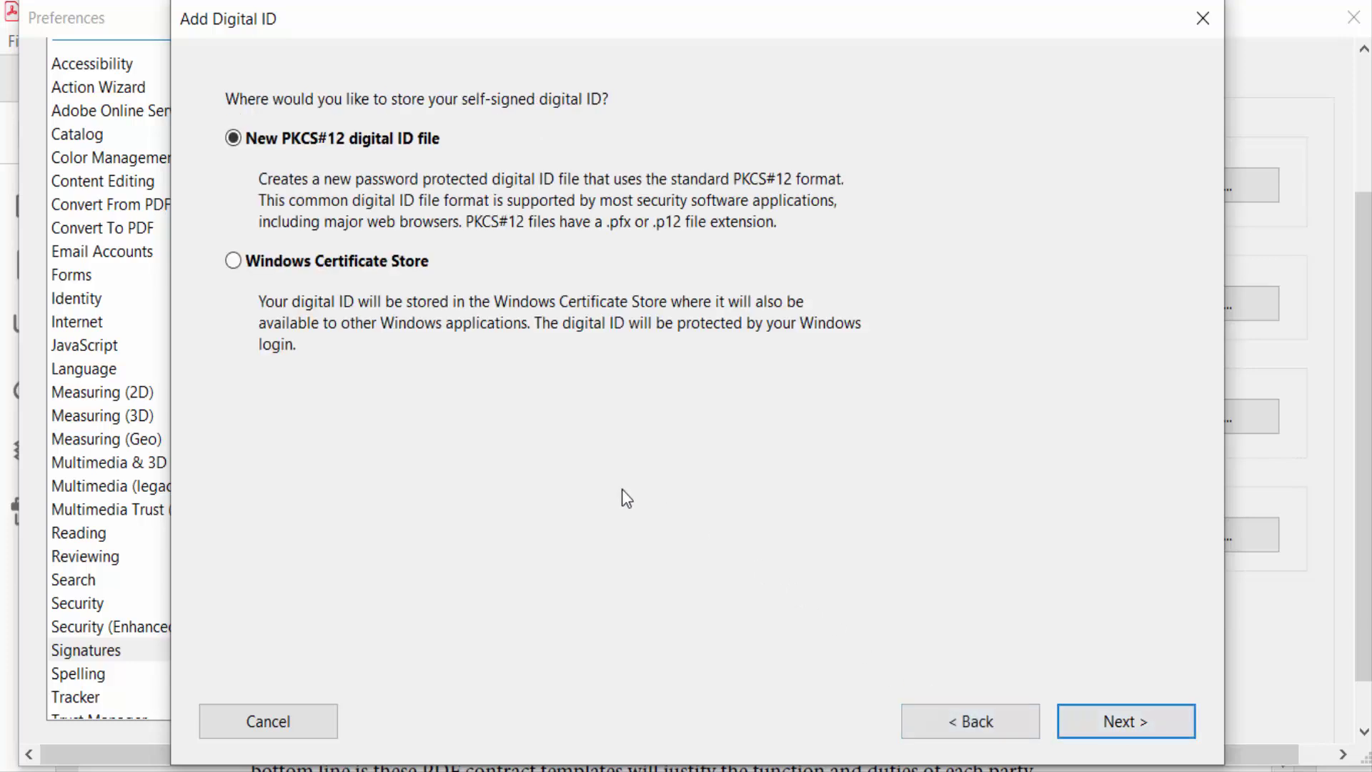
pyautogui.click(1157, 730)
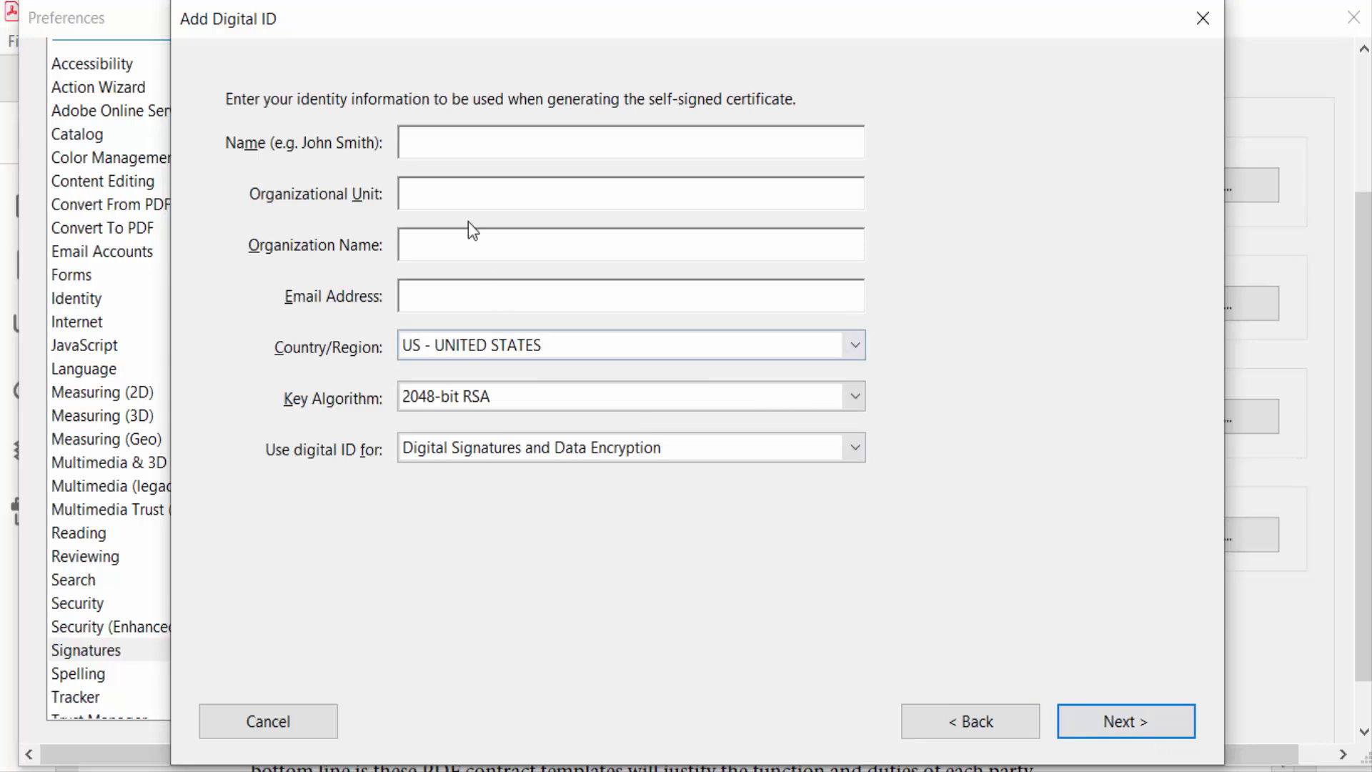
# Step: Fill in the signer's name, organizational unit 's', organization 'r' and contact e-mail
pyautogui.write('juthika')
pyautogui.click(440, 203)
pyautogui.write('s')
pyautogui.click(431, 253)
pyautogui.write('r')
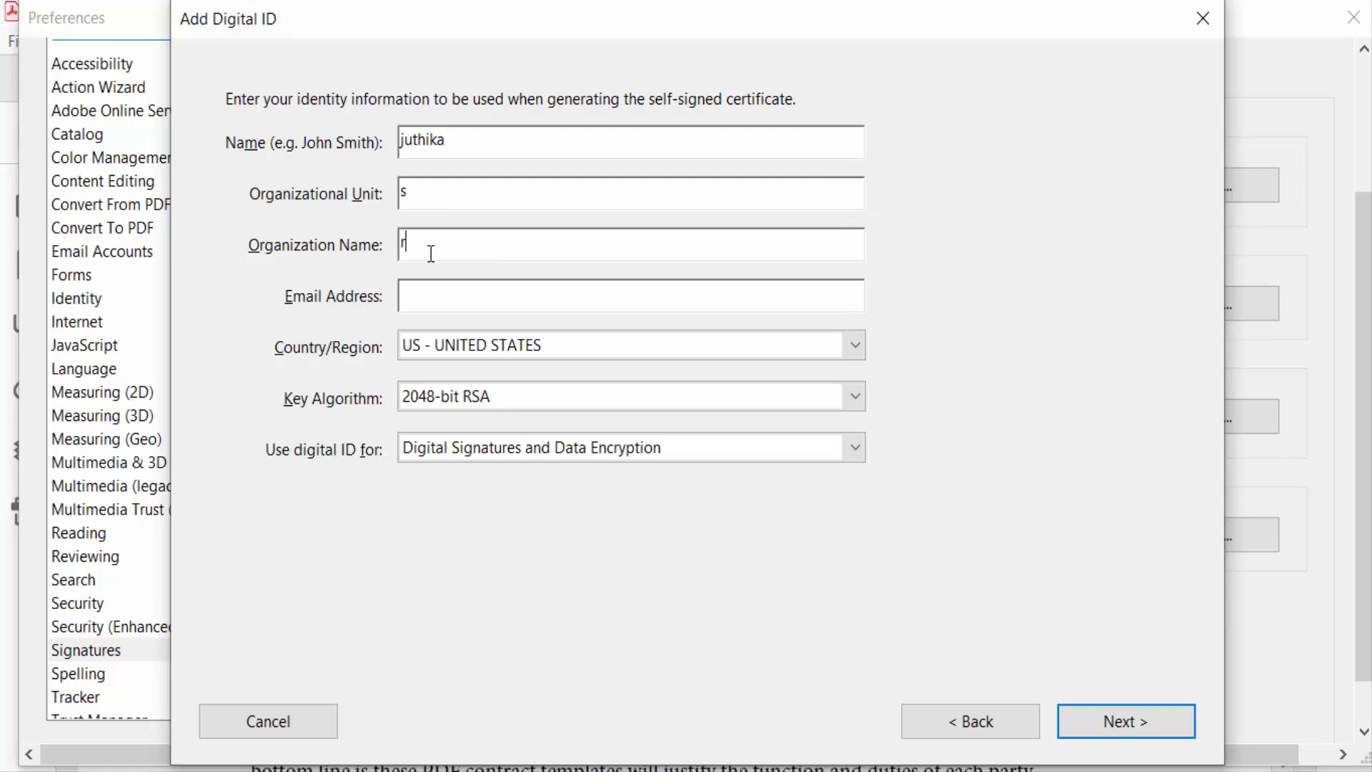
pyautogui.click(439, 298)
pyautogui.hotkey('ctrl', 'v')
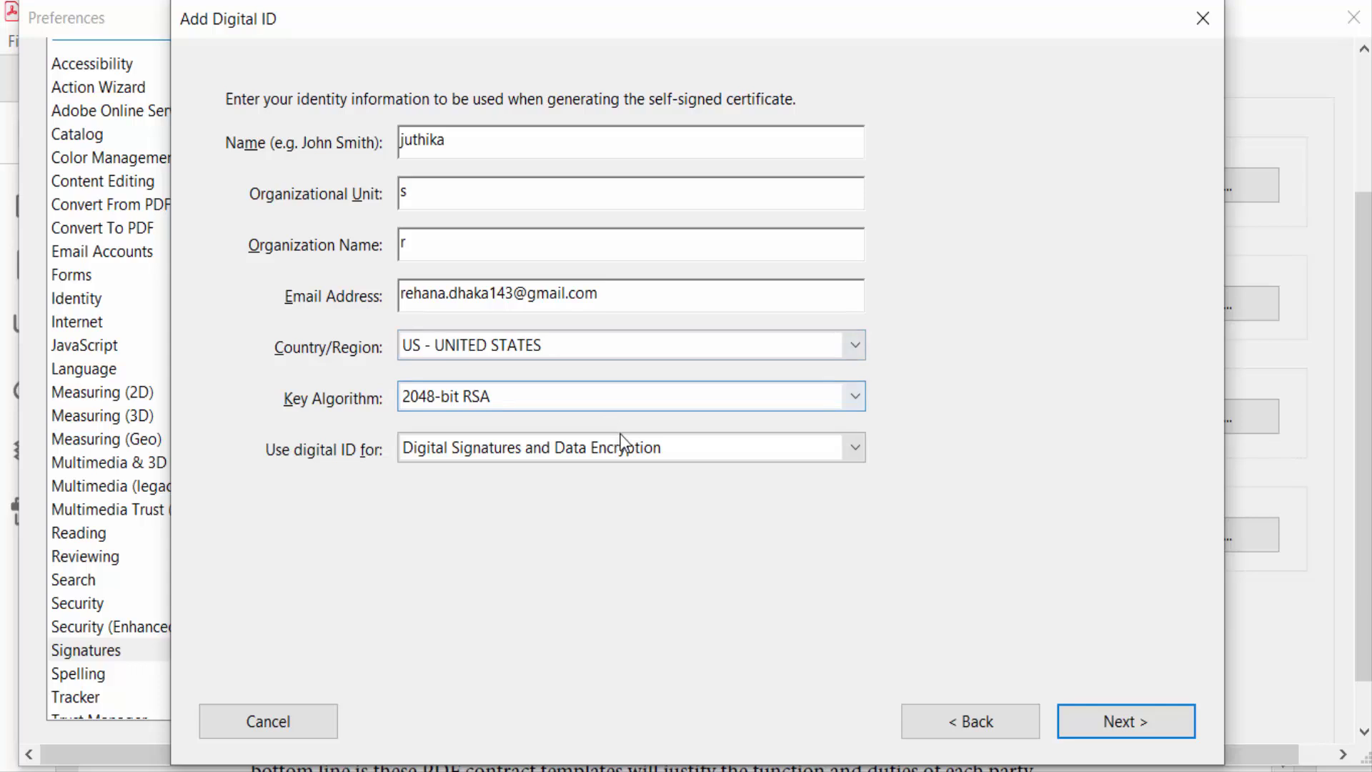
pyautogui.click(1119, 721)
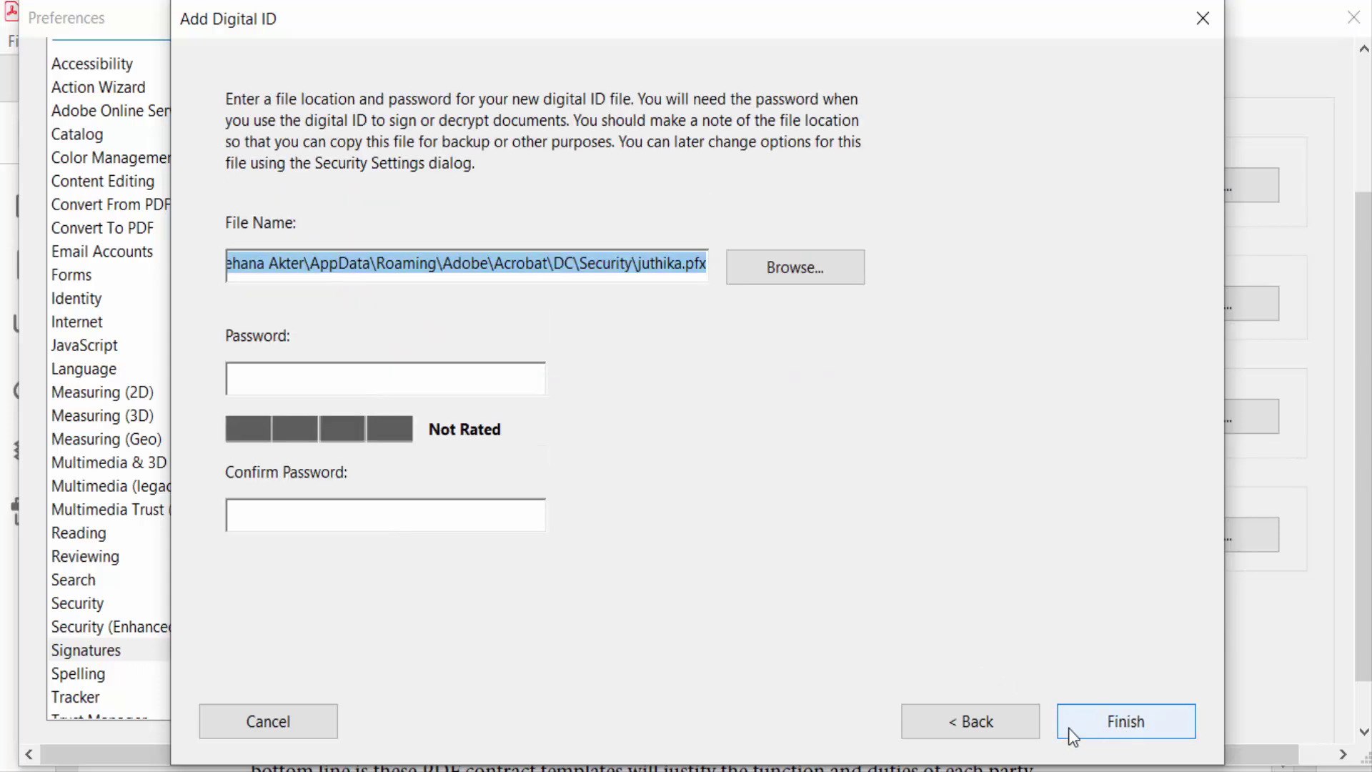
# Step: Set and confirm the digital ID password and finish creating the ID
pyautogui.click(284, 383)
pyautogui.hotkey('ctrl', 'v')
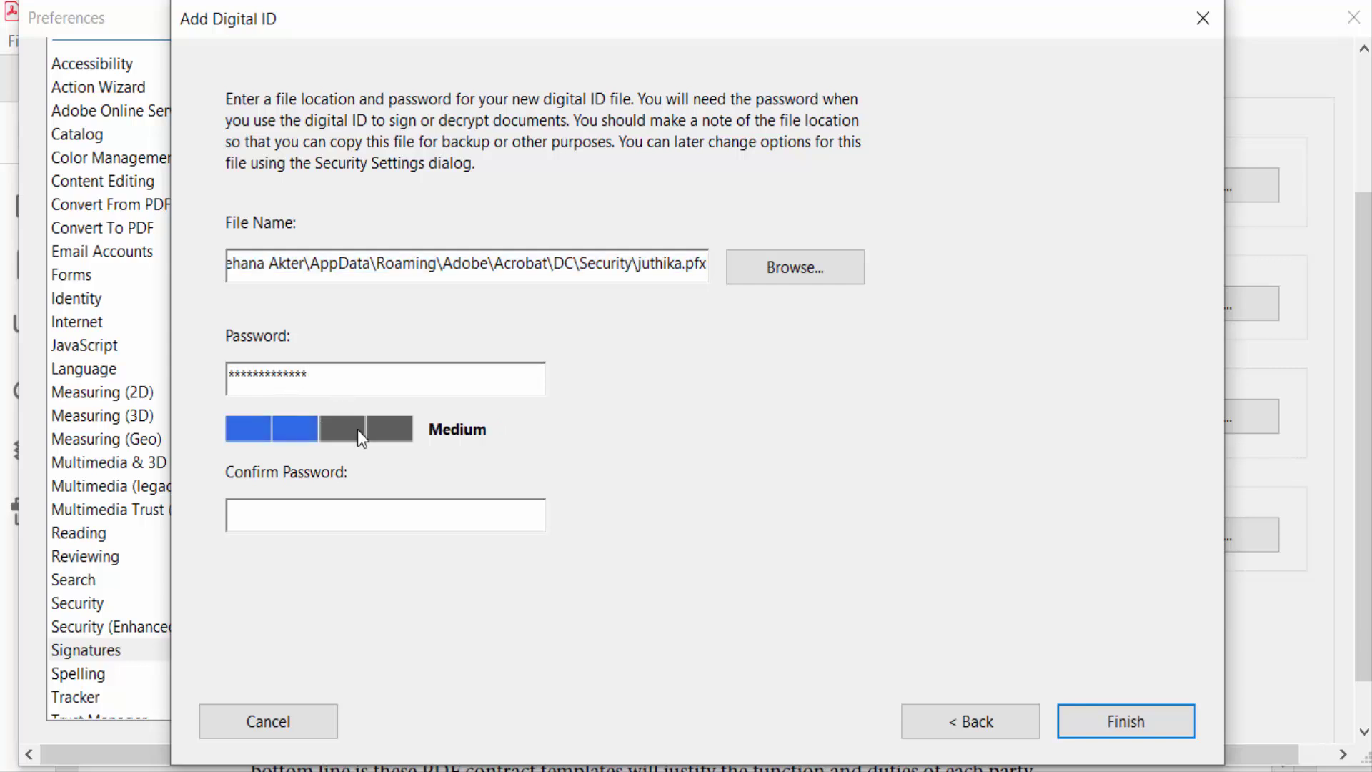
pyautogui.click(331, 512)
pyautogui.hotkey('ctrl', 'v')
pyautogui.click(1114, 718)
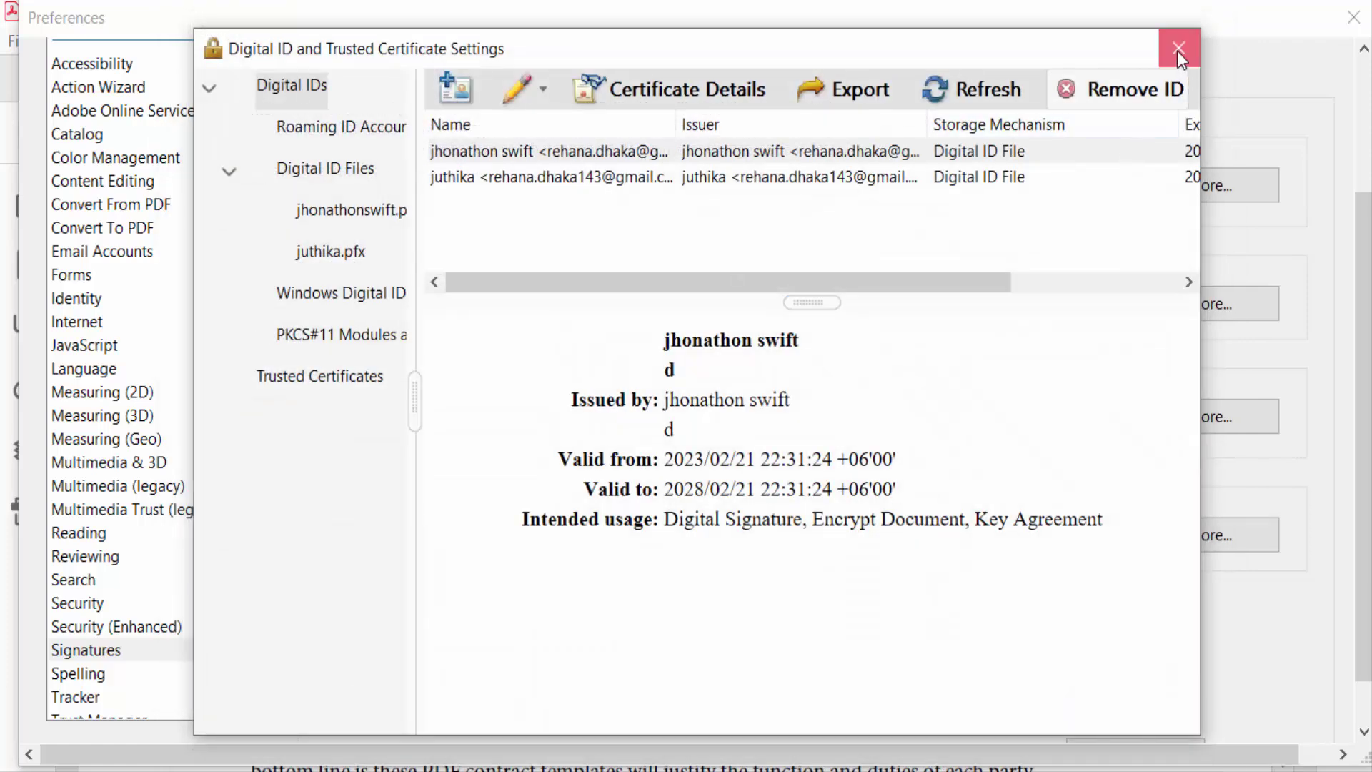
# Step: Close the ID settings and Preferences, then launch the Prepare Form tool
pyautogui.click(1180, 47)
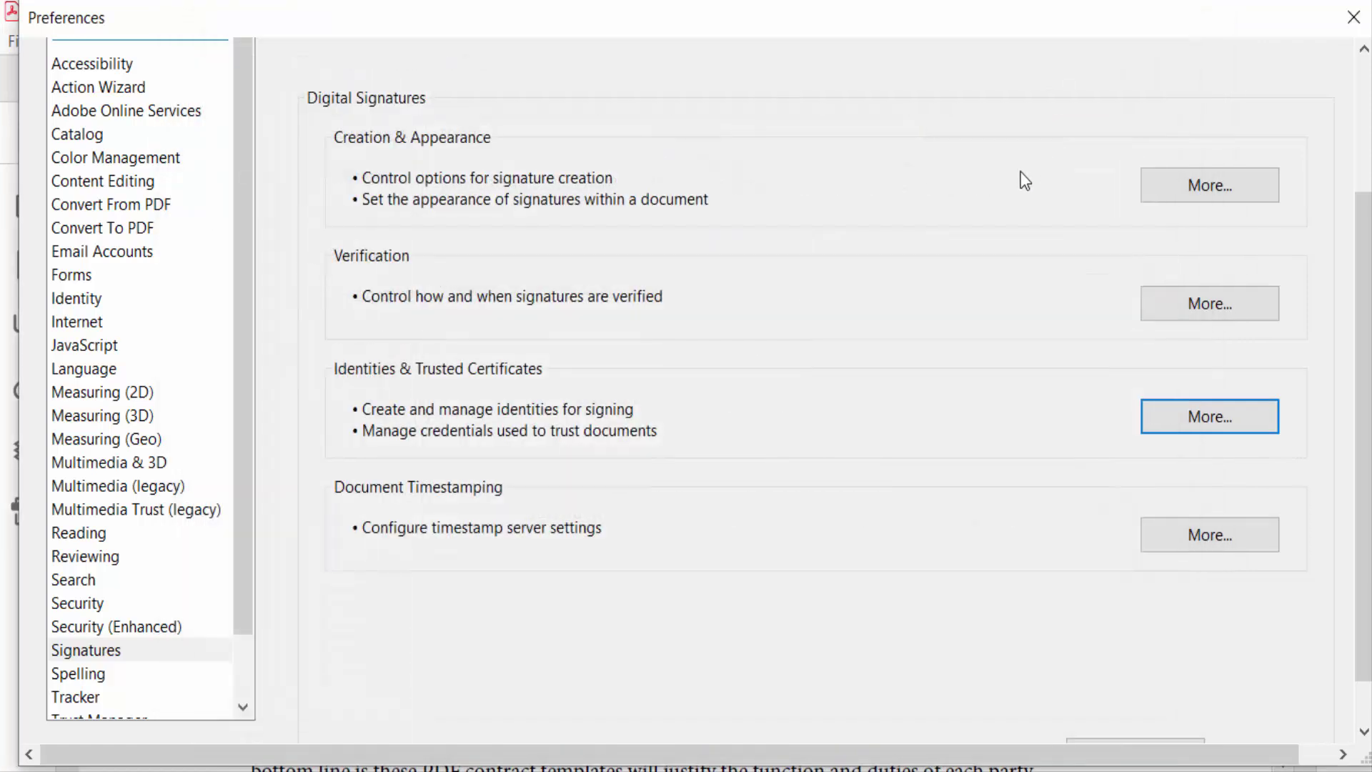
pyautogui.click(1354, 17)
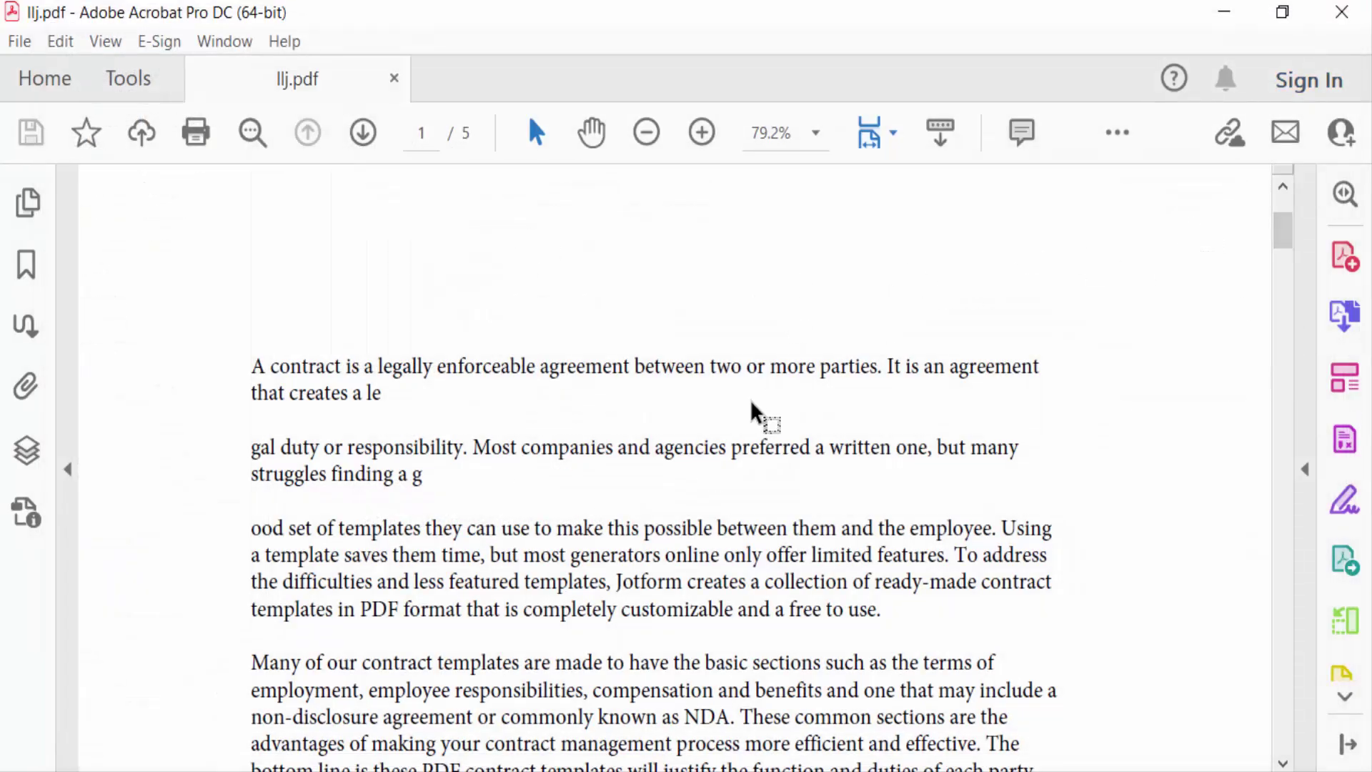
pyautogui.click(123, 79)
pyautogui.scroll(-2, 564, 577)
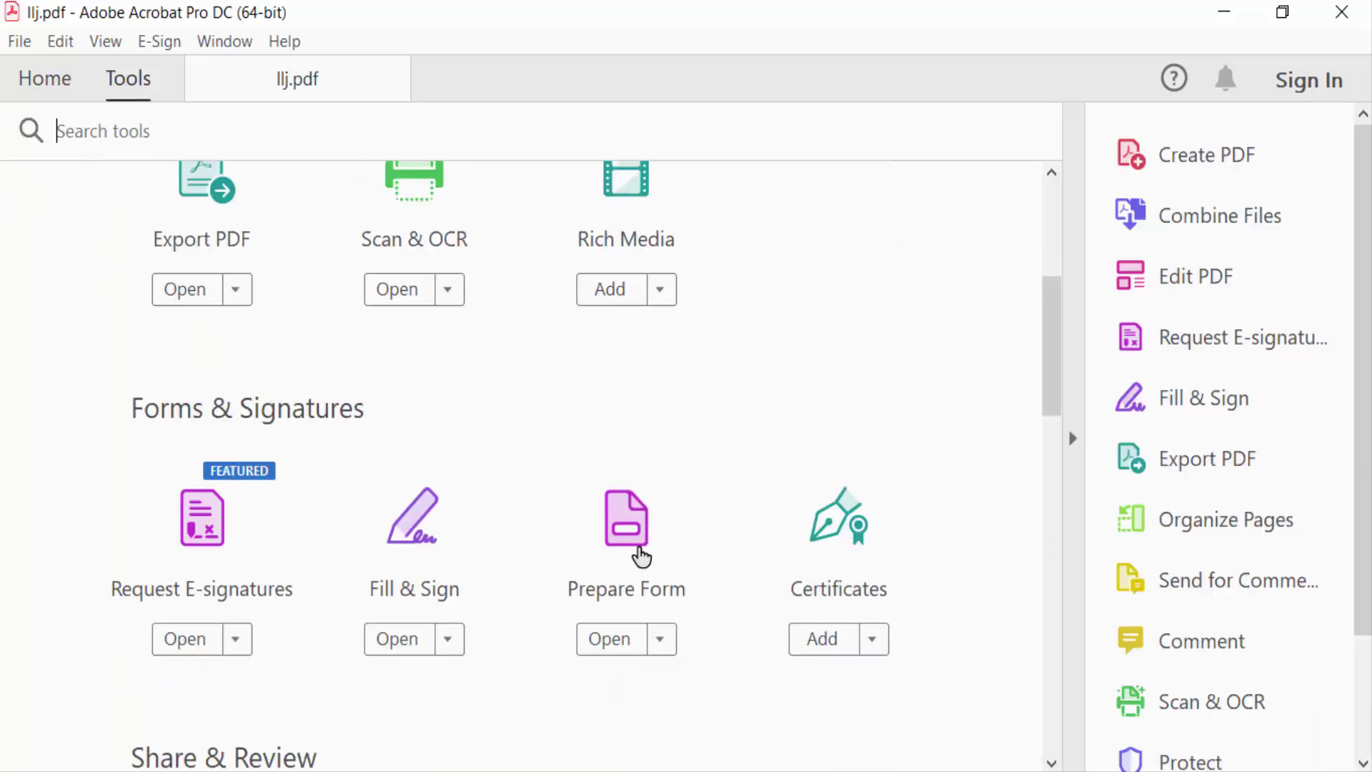
pyautogui.click(643, 565)
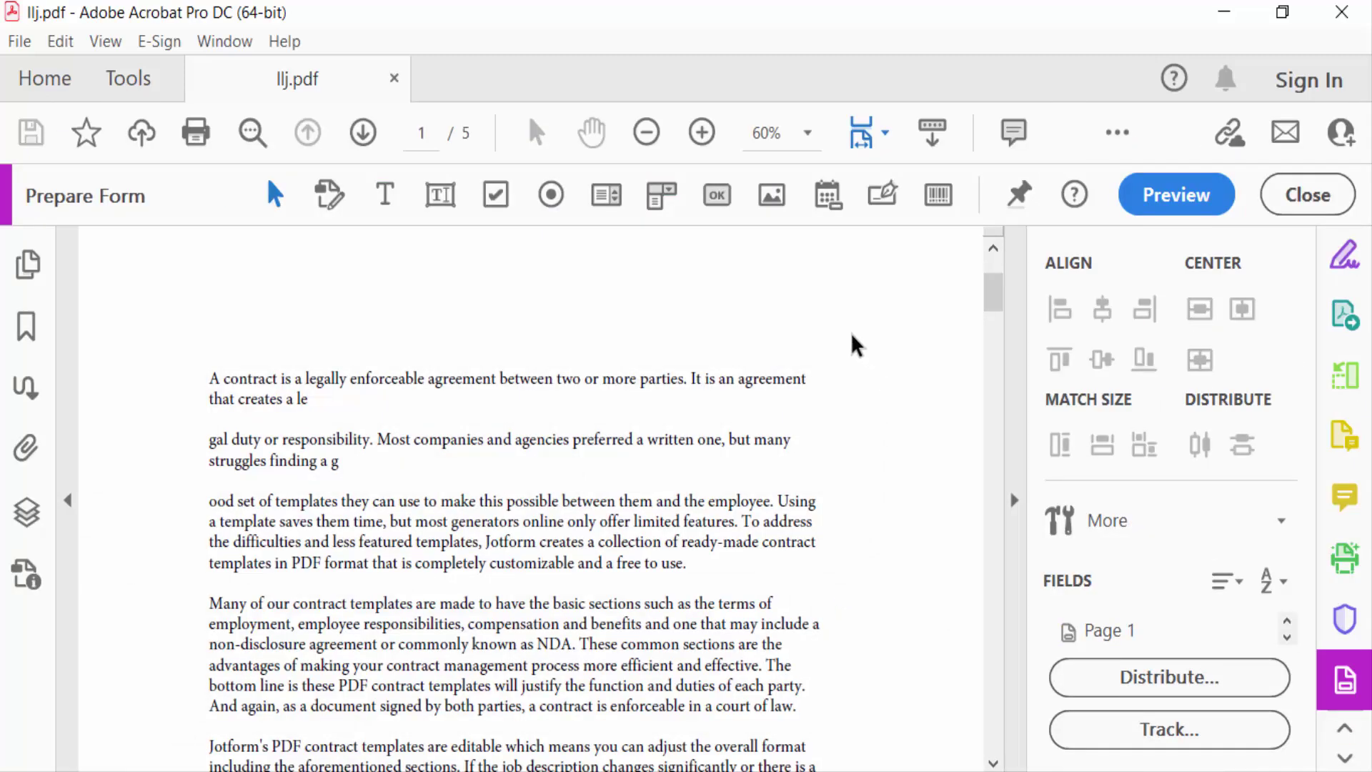
# Step: Draw a digital signature field above the contract text and close form editing
pyautogui.click(878, 196)
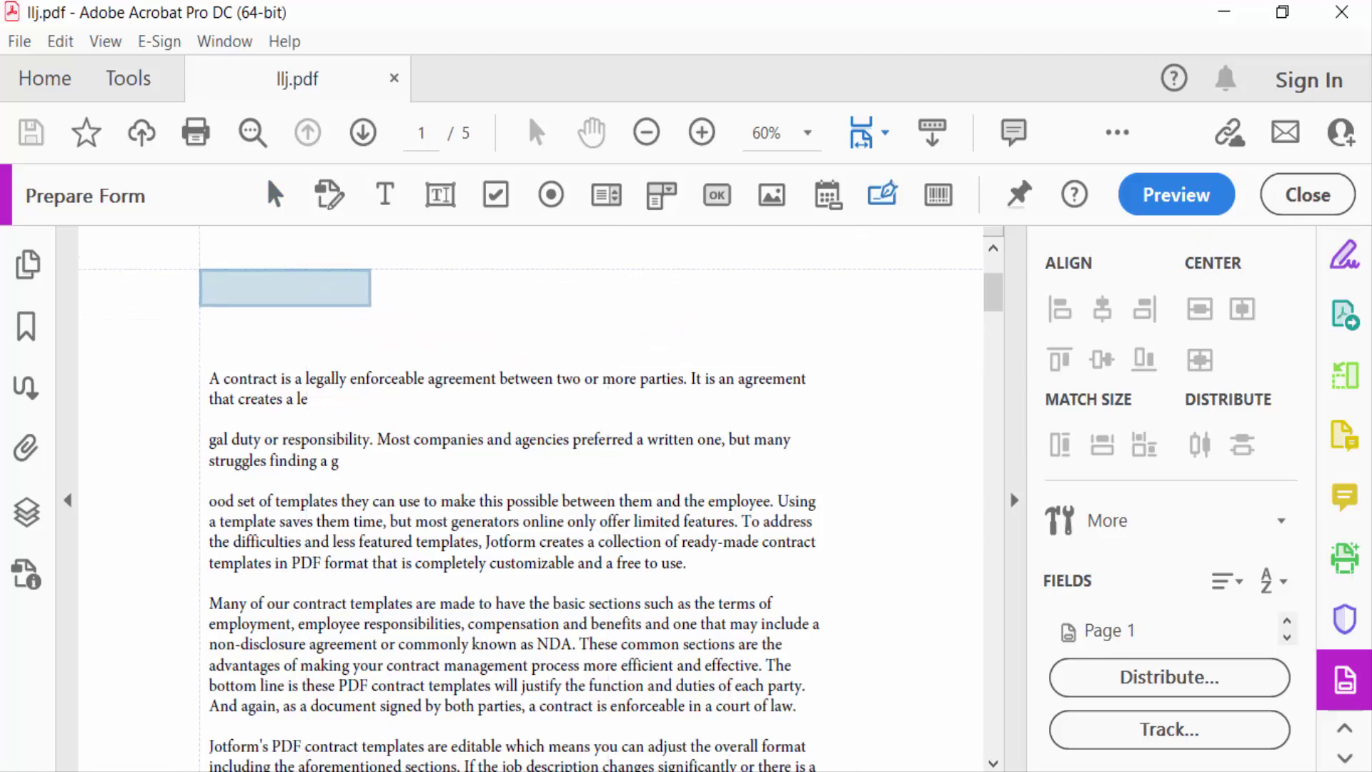
pyautogui.scroll(3, 193, 279)
pyautogui.moveTo(190, 294)
pyautogui.mouseDown()
pyautogui.moveTo(353, 392)
pyautogui.moveTo(433, 418)
pyautogui.mouseUp()
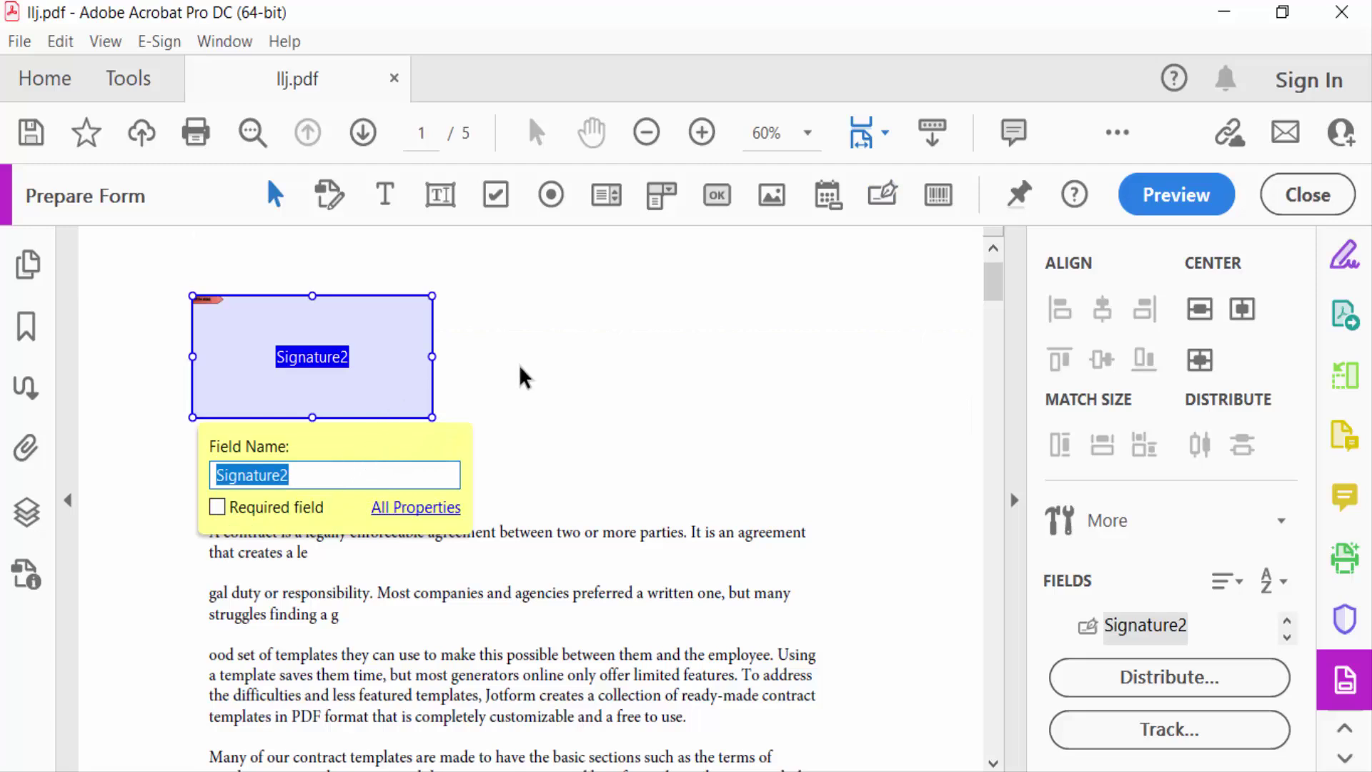
pyautogui.click(1294, 202)
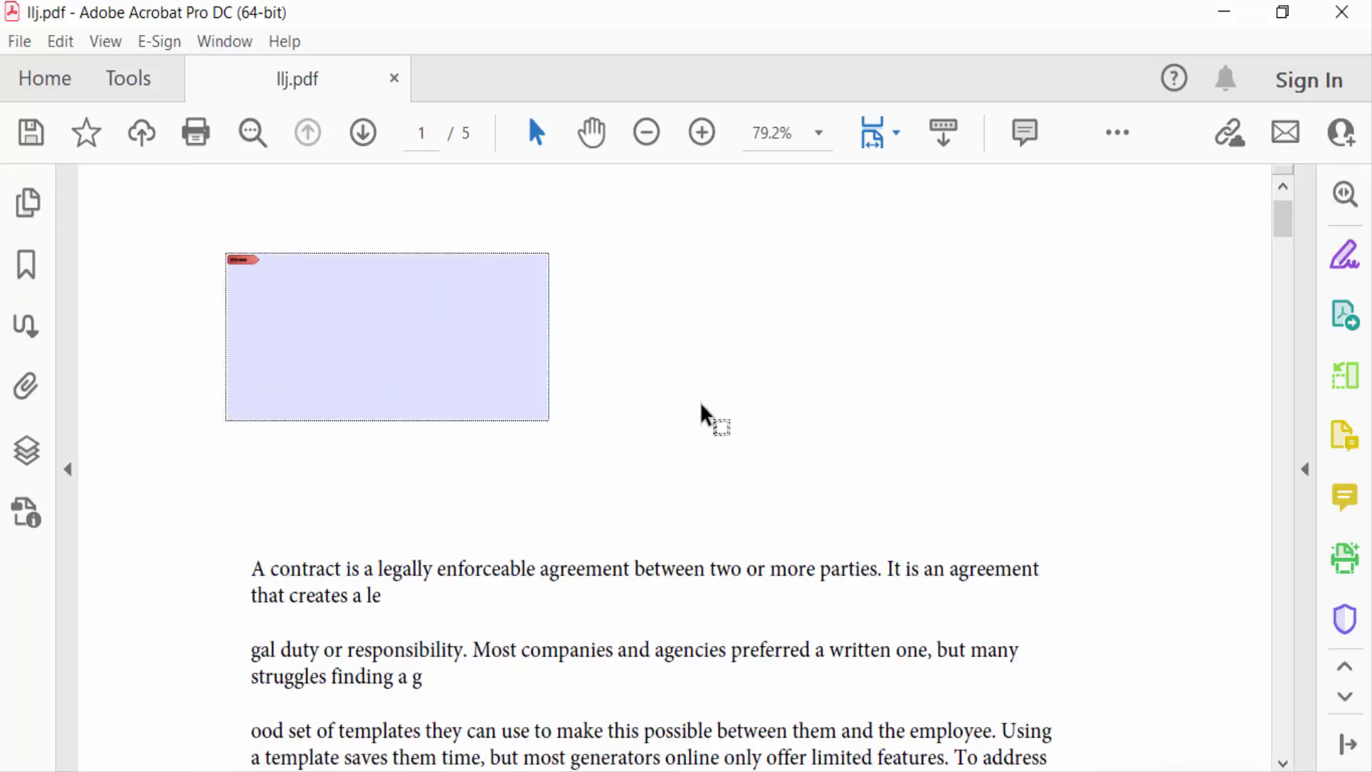
# Step: Sign the new field with the newly created digital ID and begin creating a custom appearance
pyautogui.click(480, 398)
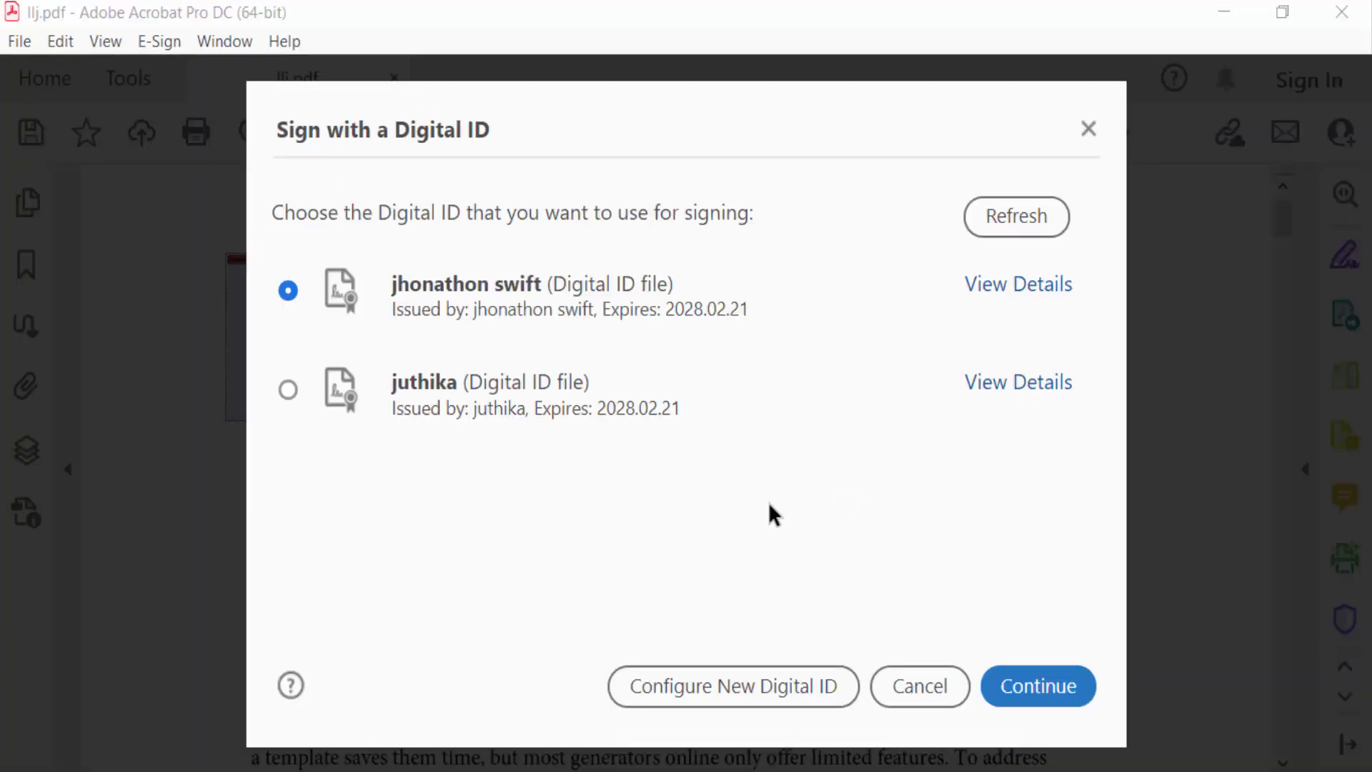
pyautogui.click(554, 400)
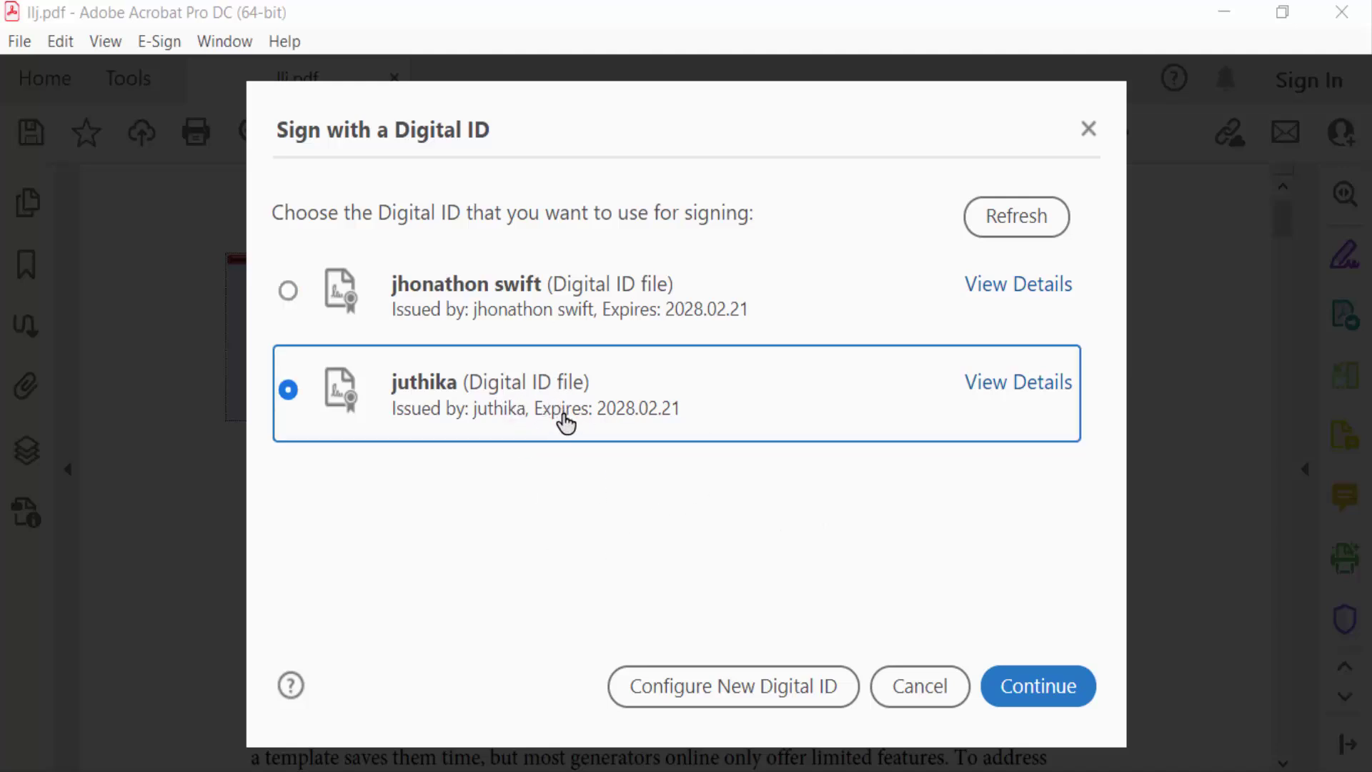
pyautogui.click(997, 686)
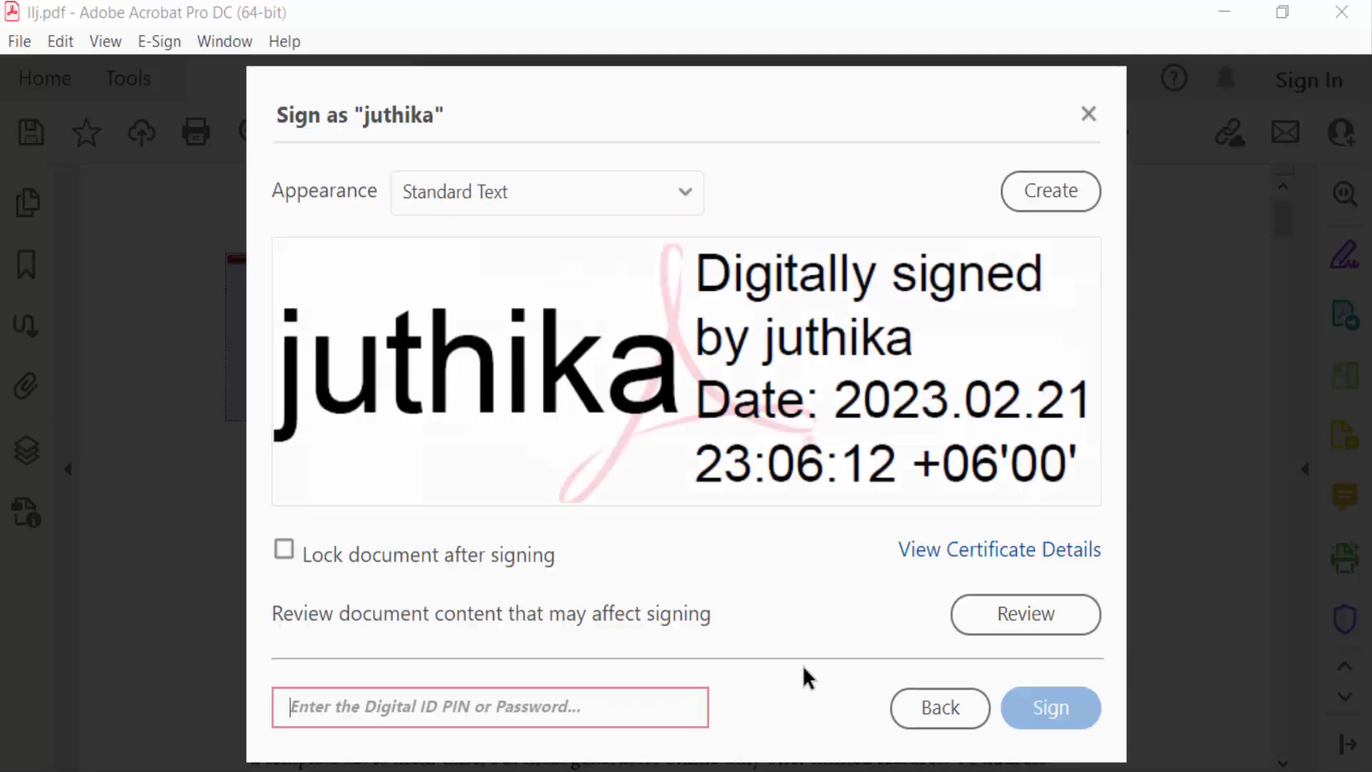
pyautogui.click(1054, 192)
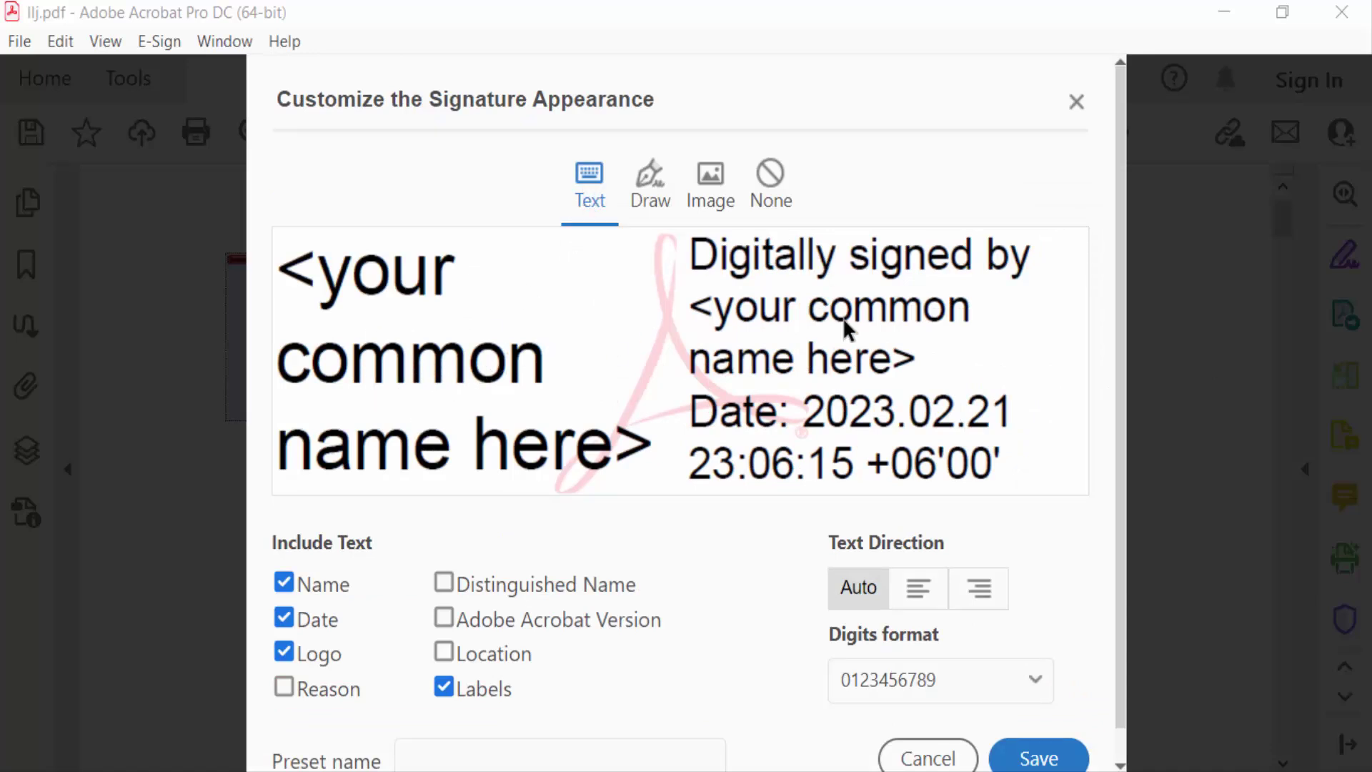
# Step: Try a drawn signature, discard it, and switch the appearance to Image
pyautogui.click(650, 200)
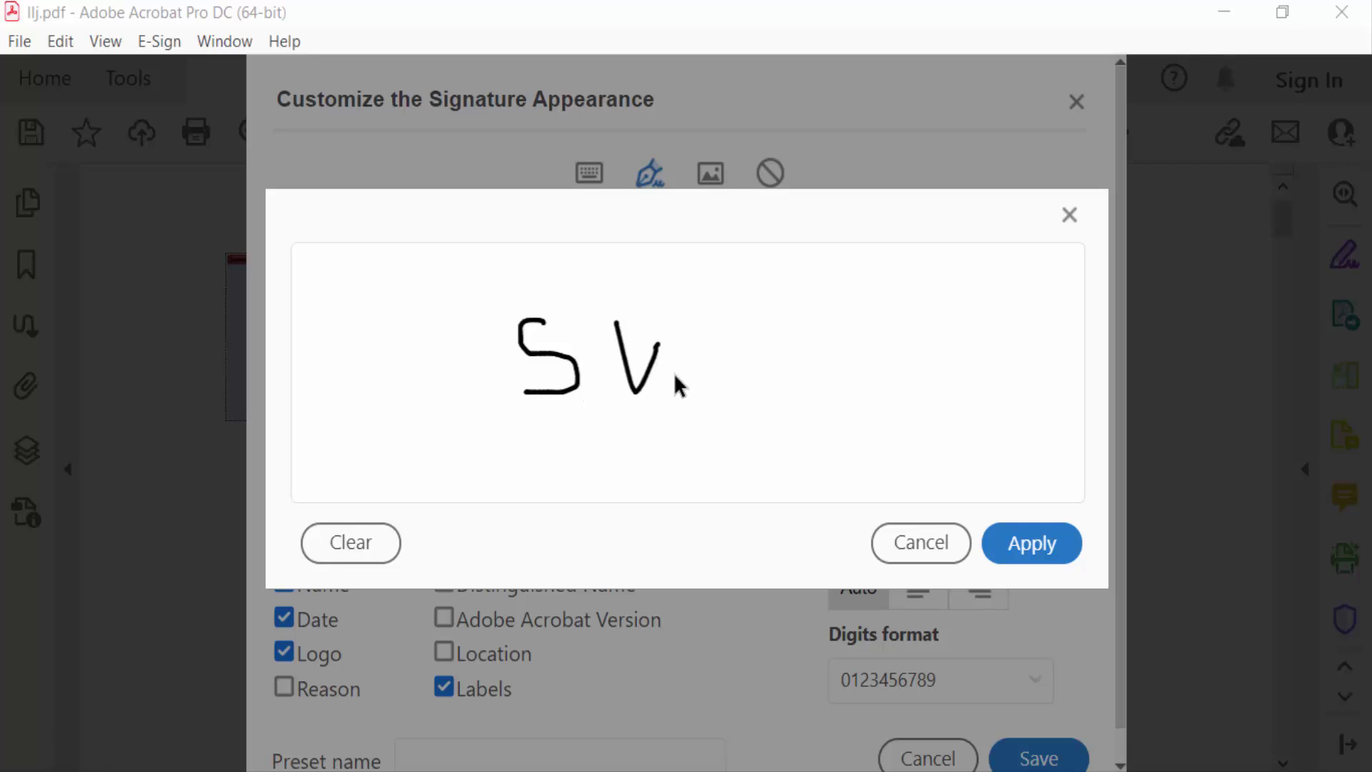
pyautogui.click(920, 536)
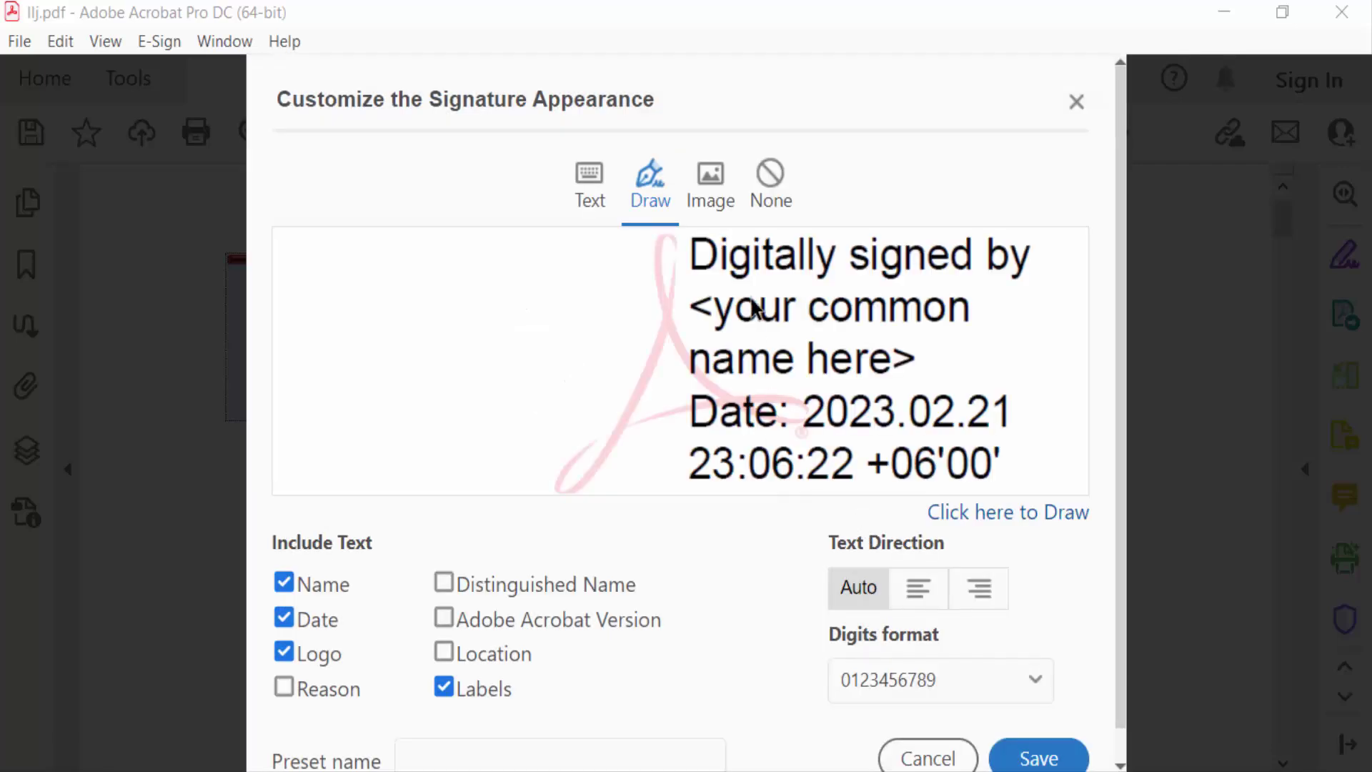
pyautogui.click(712, 187)
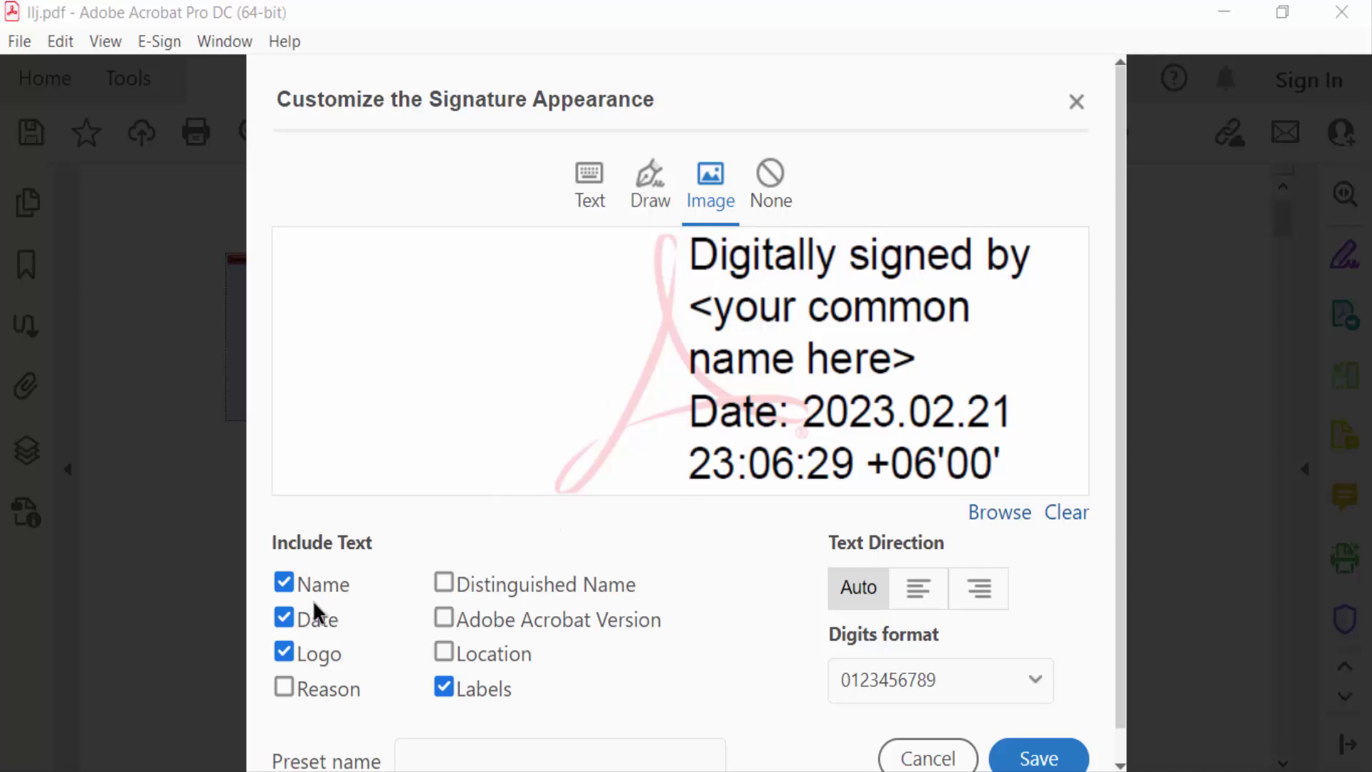
# Step: Toggle name, date and logo off and back on, leaving the digit format unchanged
pyautogui.click(284, 583)
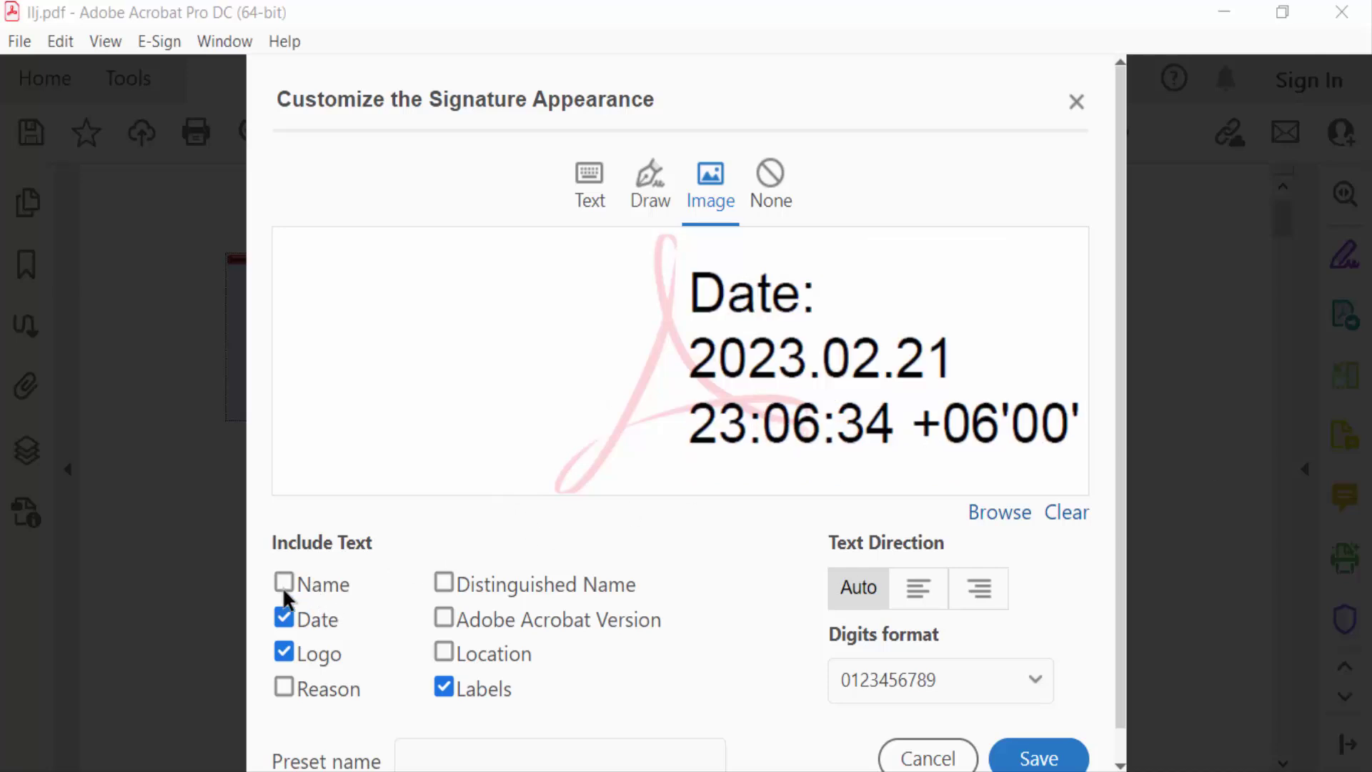
pyautogui.click(286, 580)
pyautogui.click(283, 616)
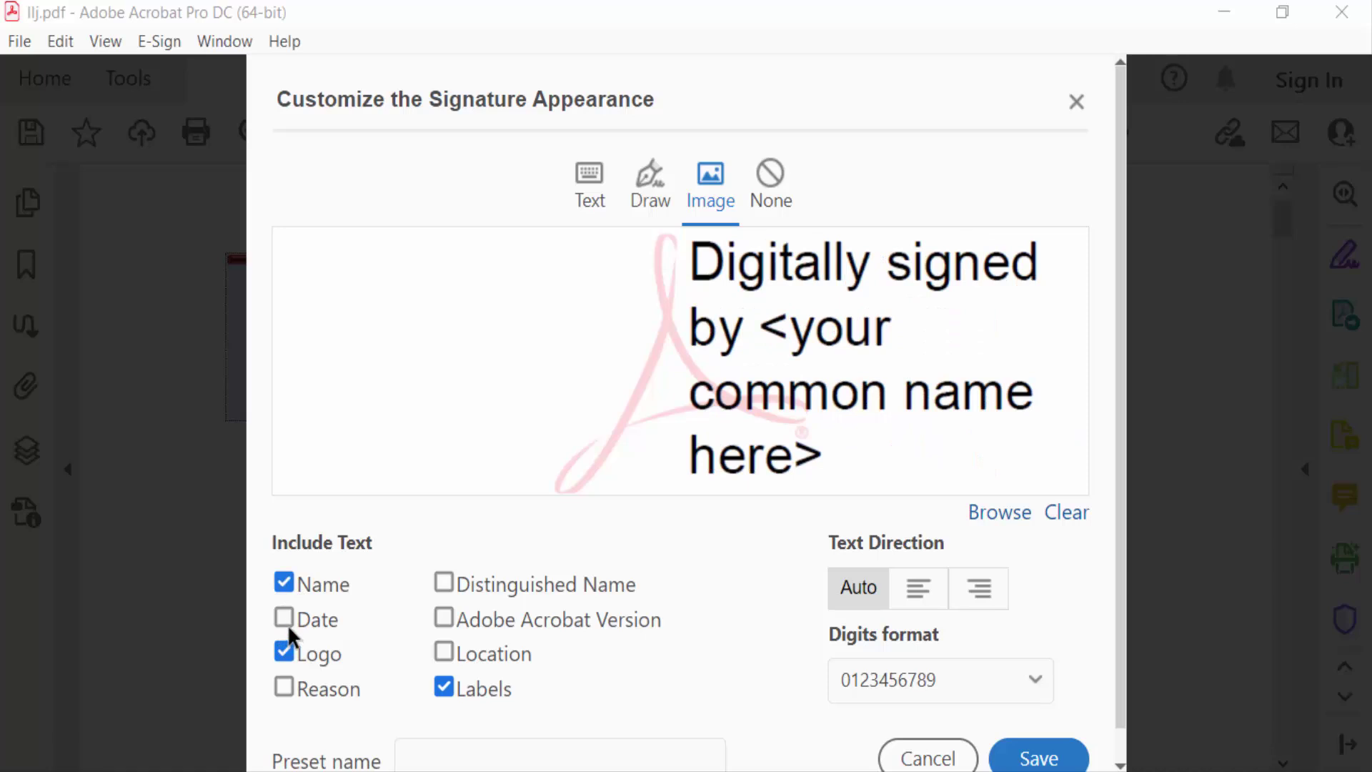
pyautogui.click(285, 619)
pyautogui.click(293, 654)
pyautogui.click(285, 651)
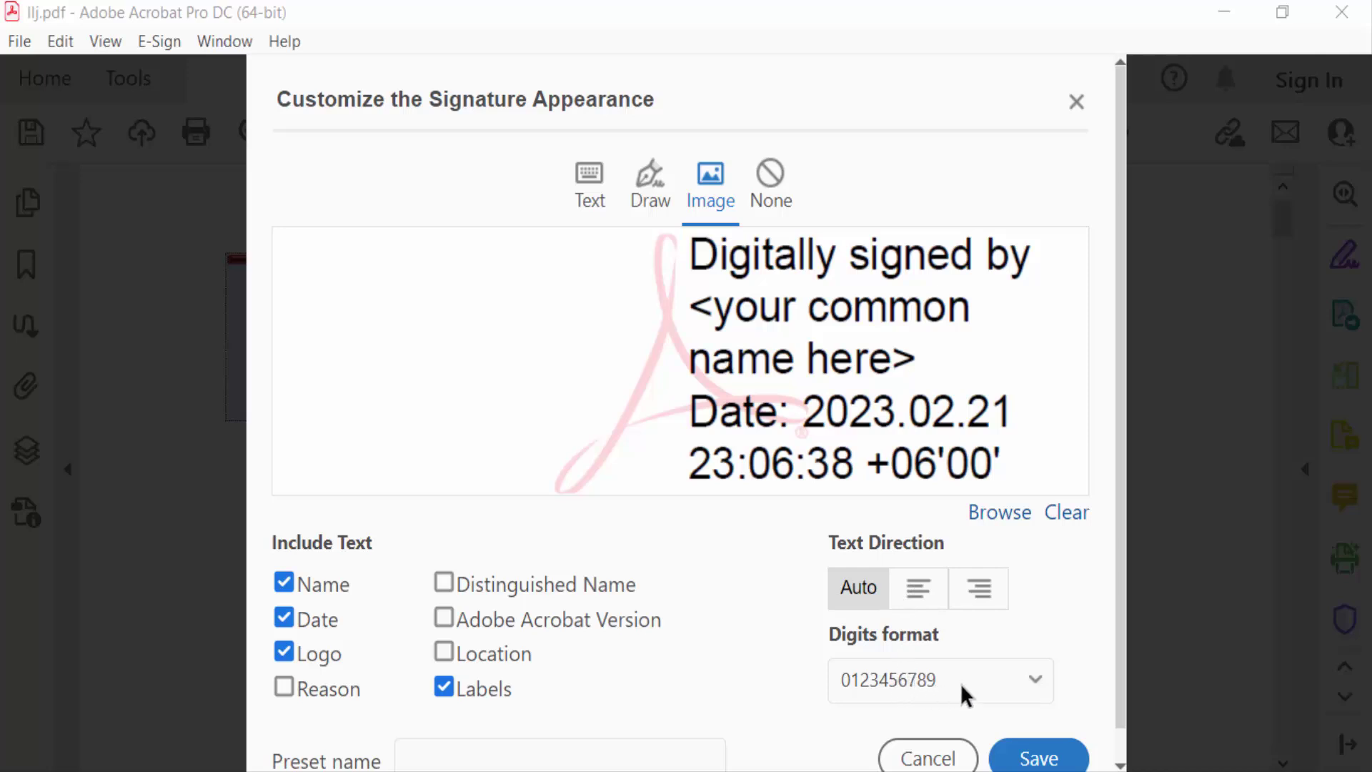
pyautogui.click(1036, 682)
pyautogui.click(987, 678)
# Step: Save the appearance, enter the digital ID password, and sign the contract
pyautogui.click(1050, 745)
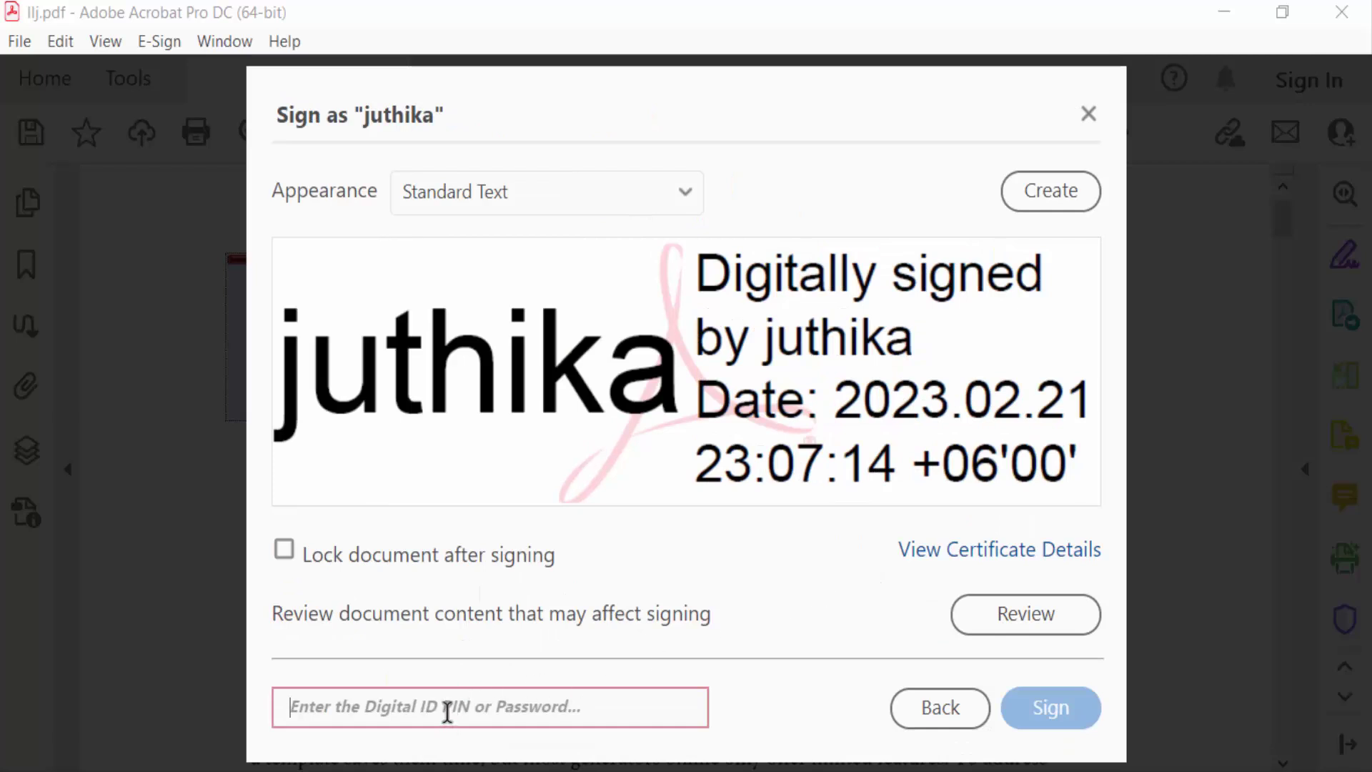
pyautogui.hotkey('ctrl', 'v')
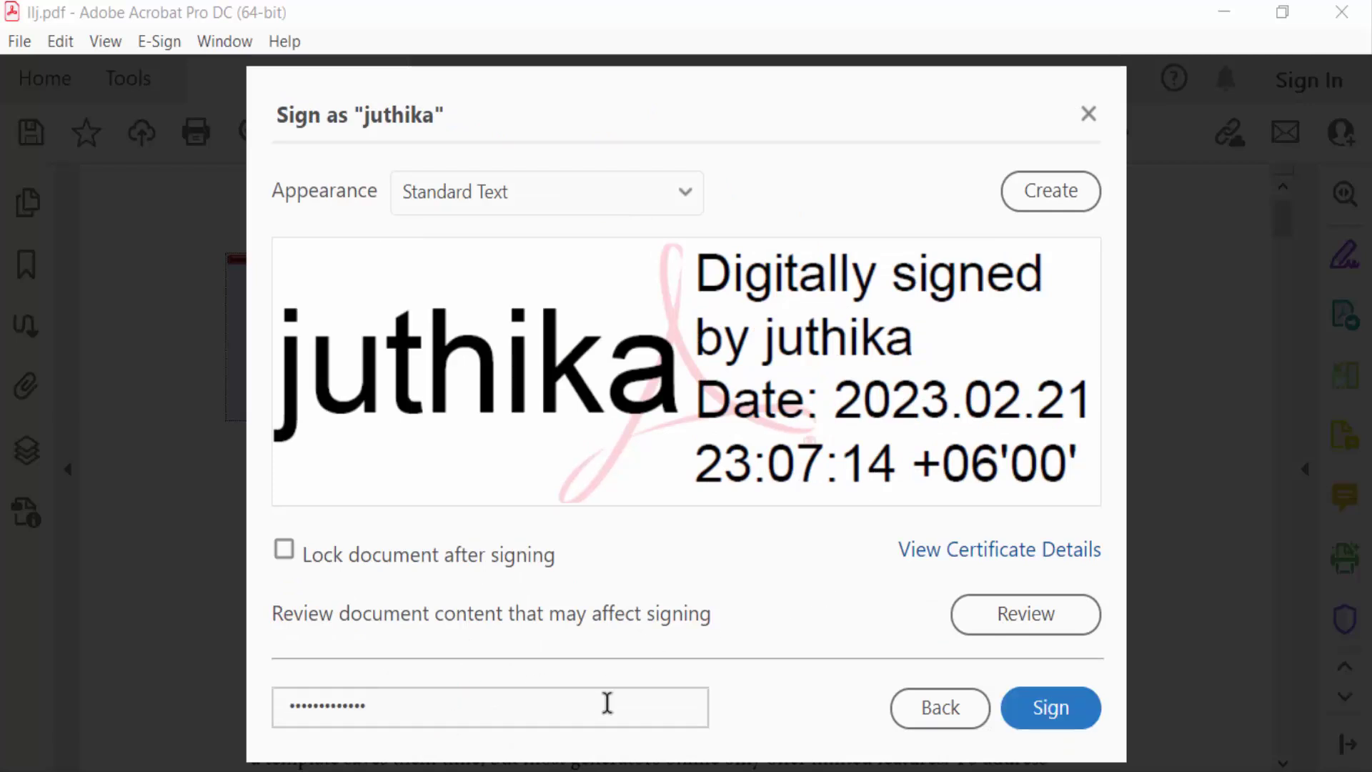
pyautogui.click(1051, 707)
# Step: Save the signed contract as lljnew.pdf
pyautogui.click(684, 629)
pyautogui.write('new')
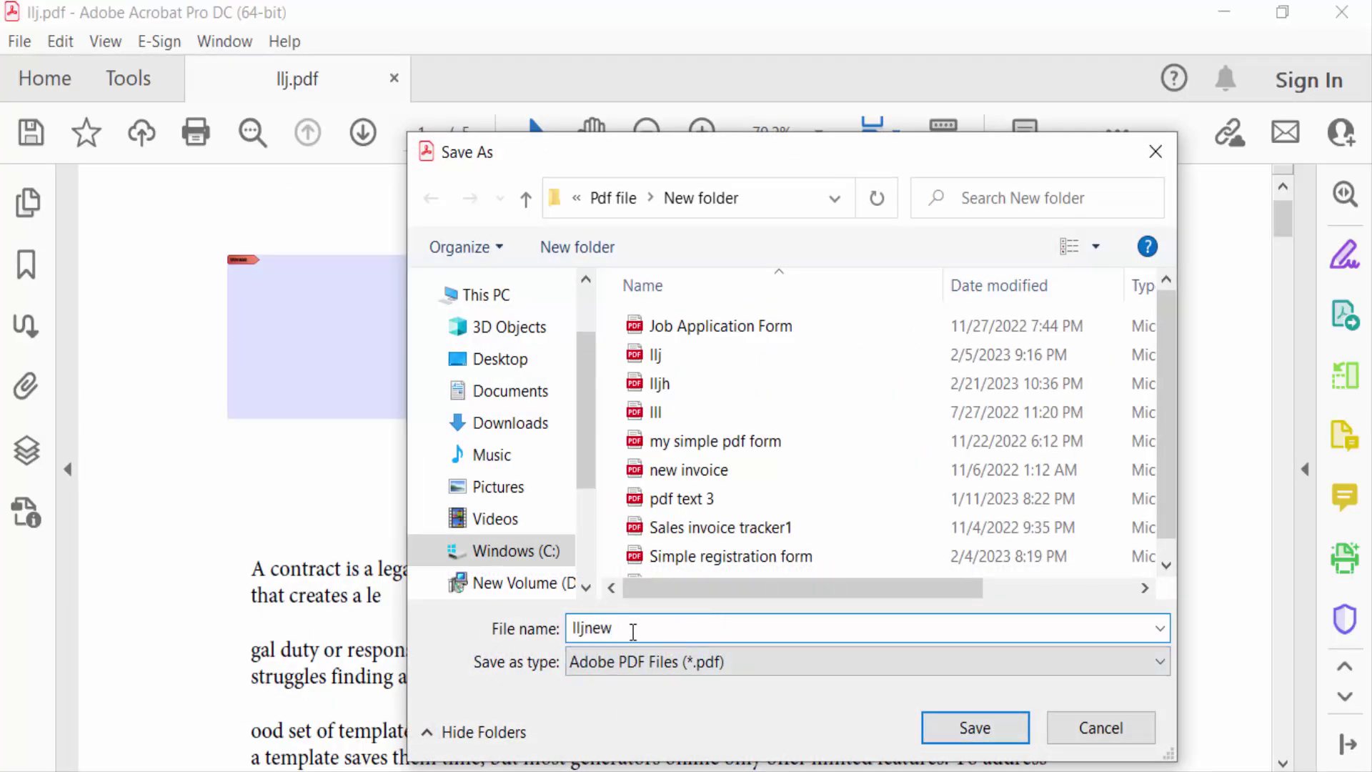
pyautogui.click(1007, 732)
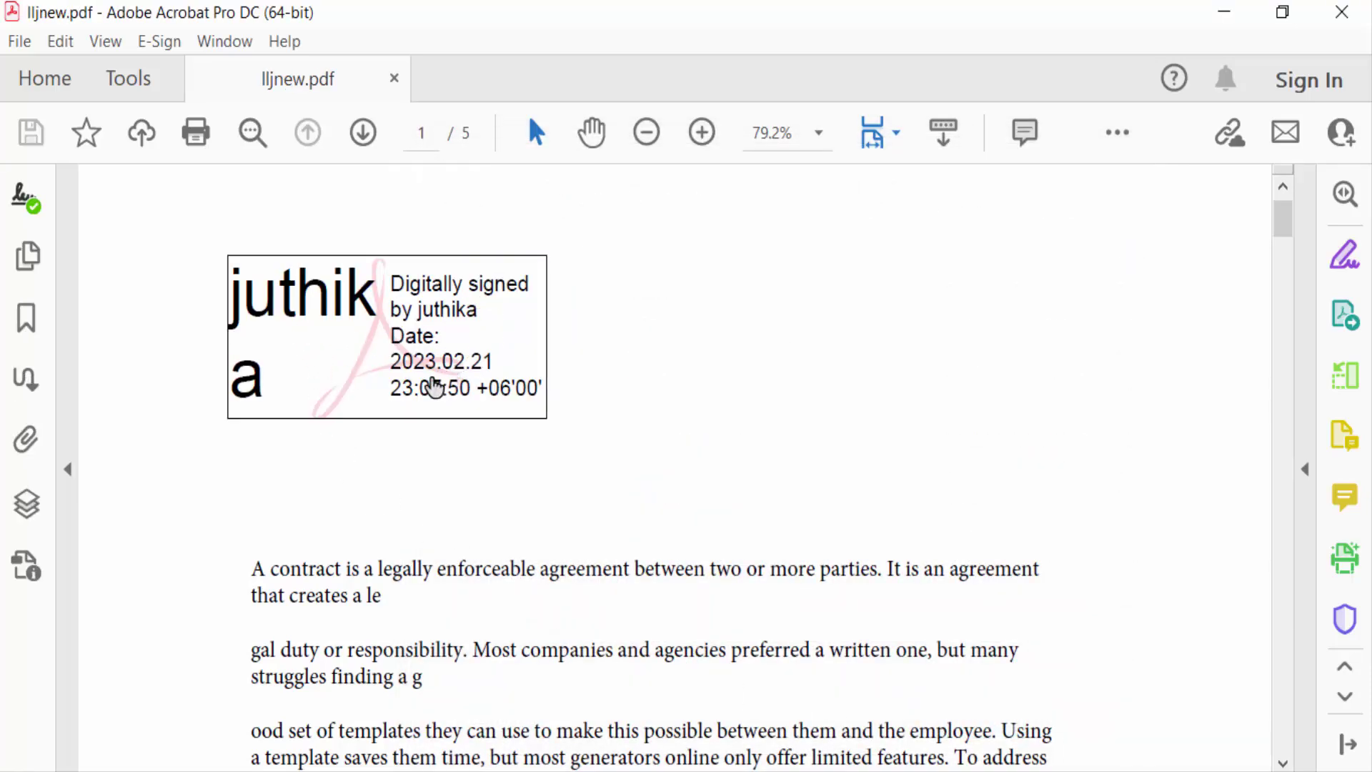
pyautogui.scroll(-2, 429, 383)
pyautogui.scroll(3, 422, 372)
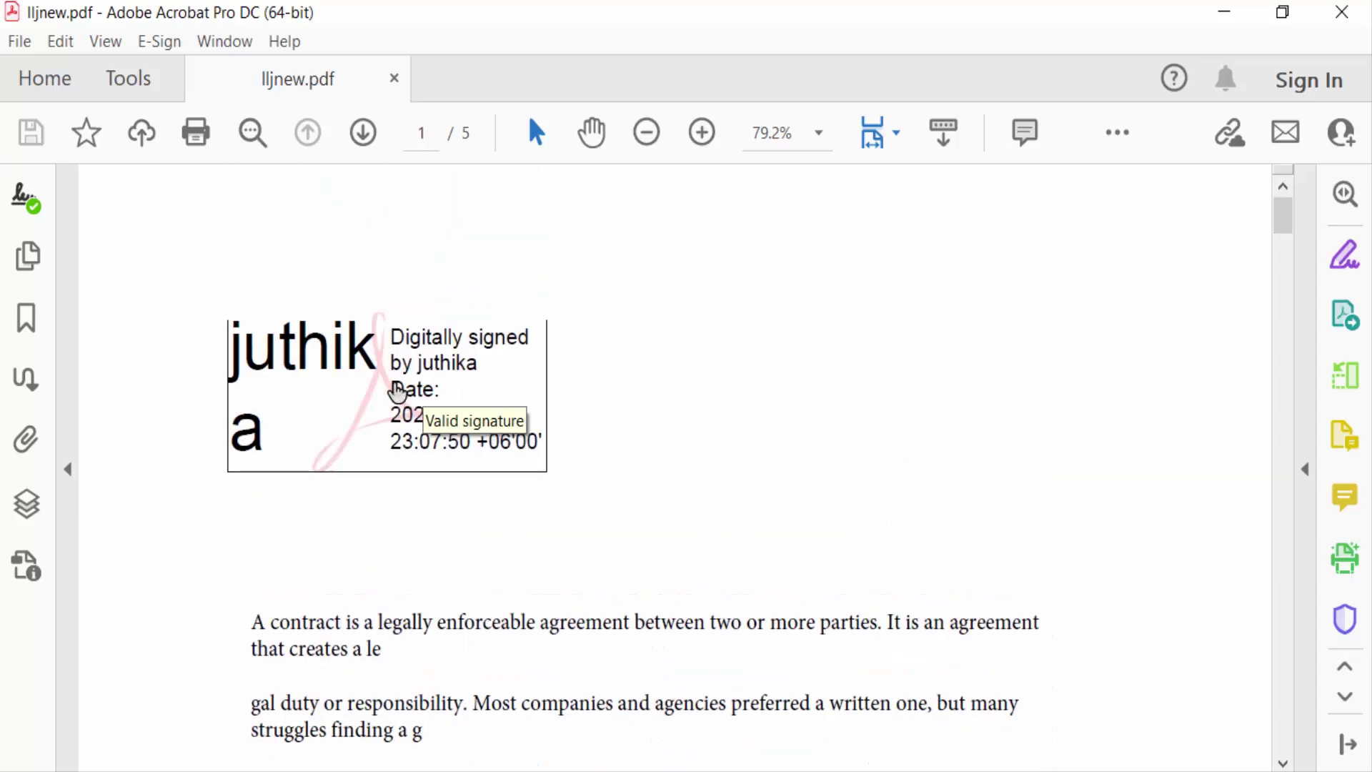
pyautogui.scroll(-1, 483, 524)
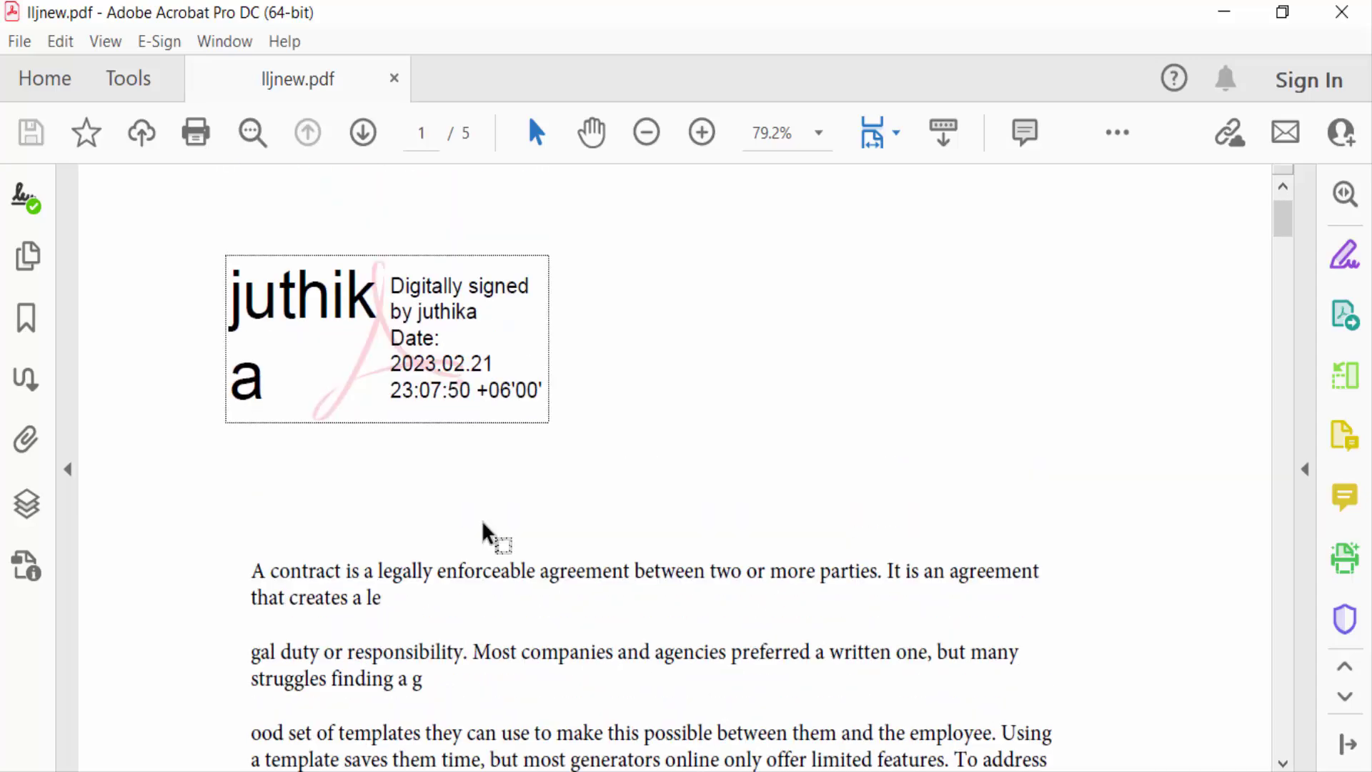